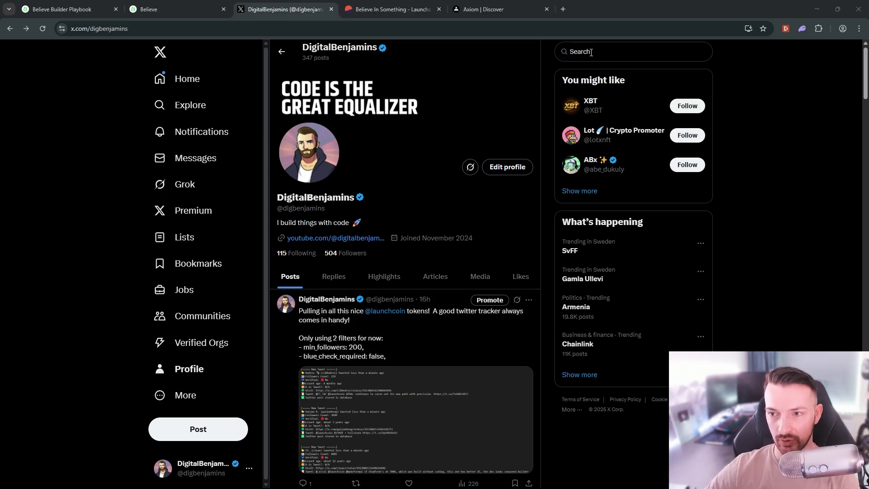
click(385, 311)
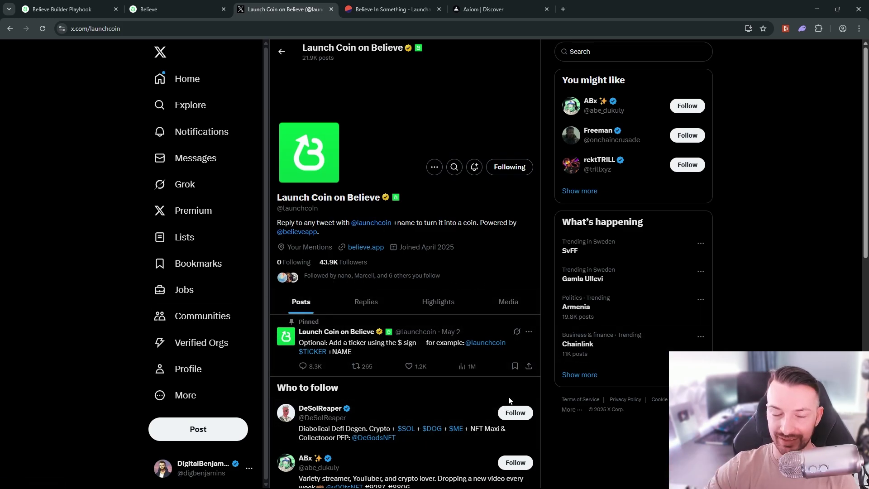
- Look over the Believe homepage, then return to the Believe Builder Playbook tab
click(88, 9)
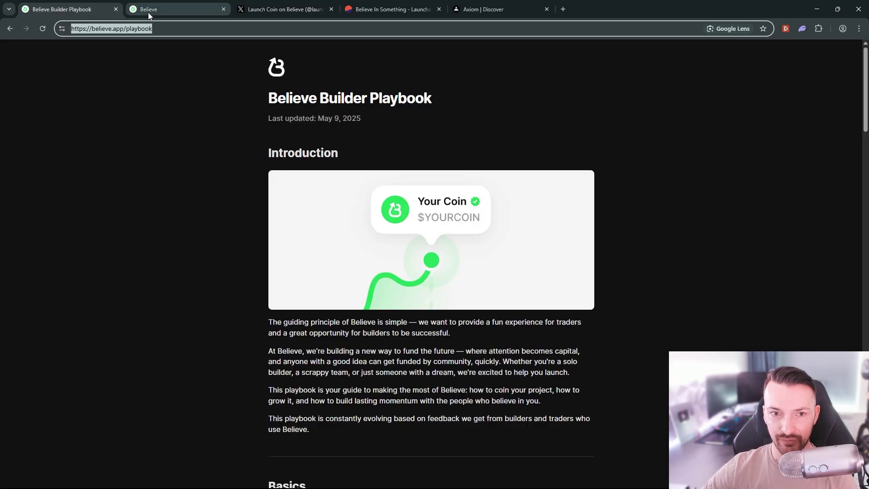
click(148, 11)
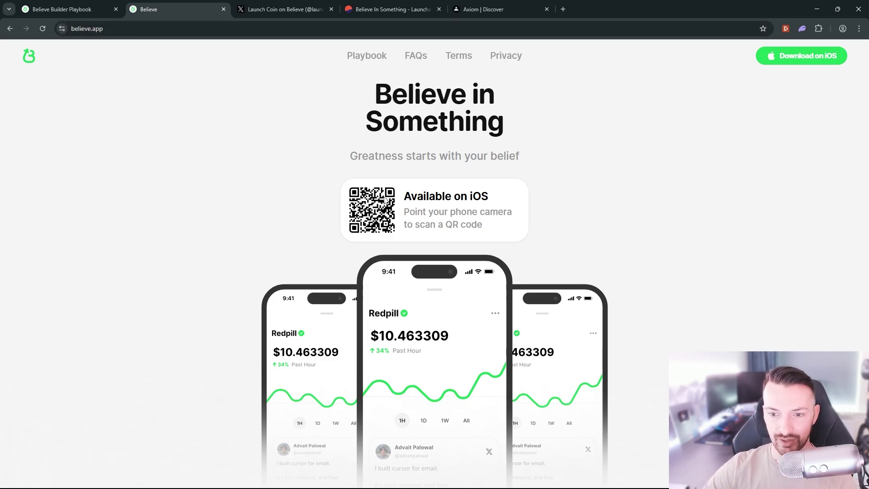
click(79, 12)
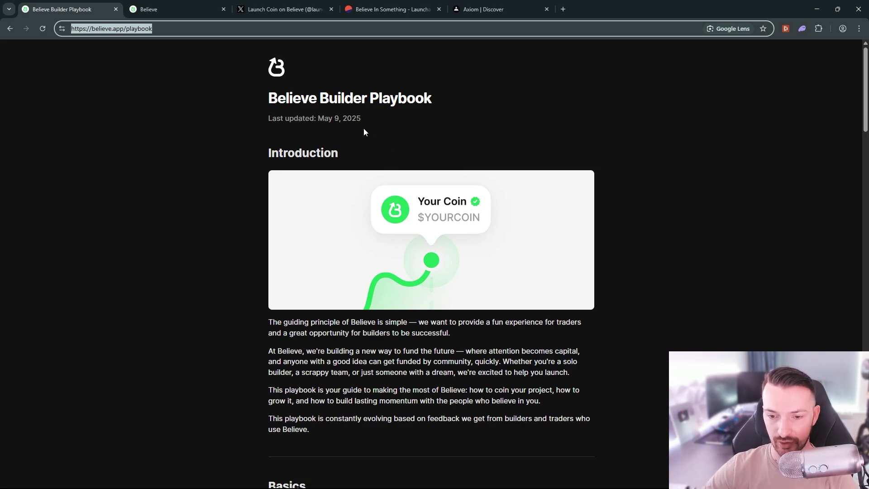
- Scroll through the playbook sections and back up toward the Introduction
scroll(366, 132, down, 4)
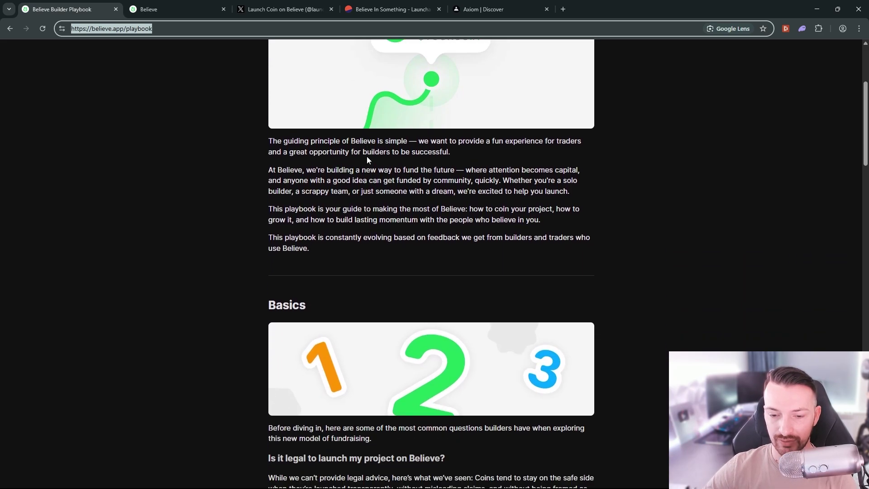
scroll(367, 157, down, 5)
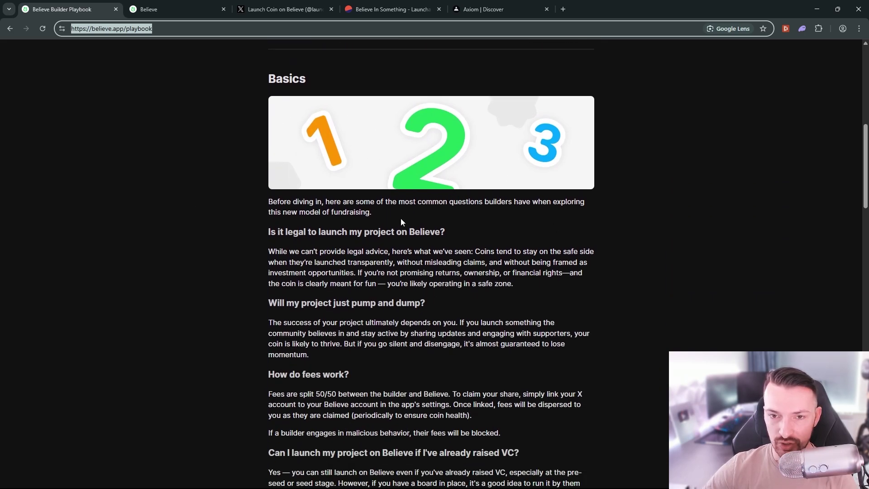
scroll(401, 222, down, 9)
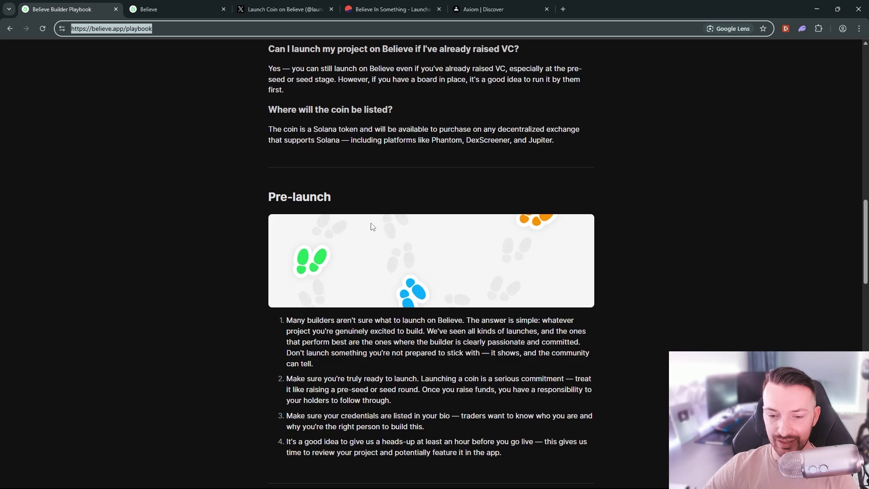
scroll(372, 226, down, 9)
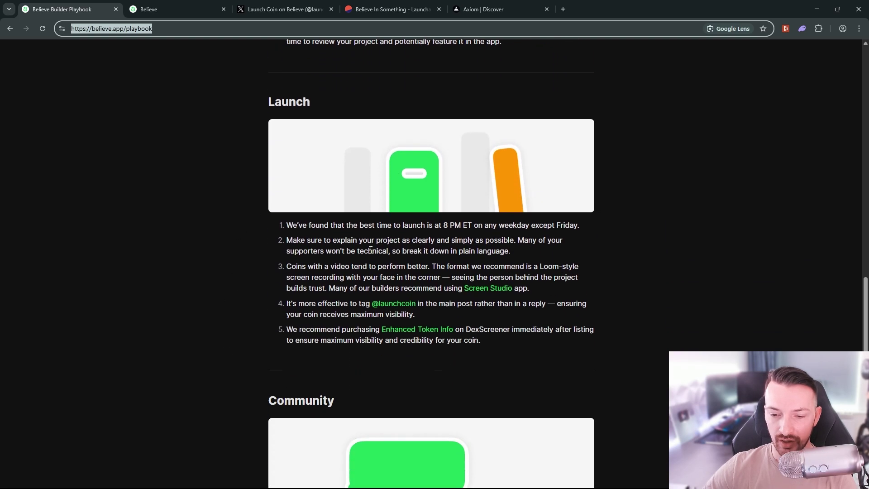
scroll(281, 233, down, 5)
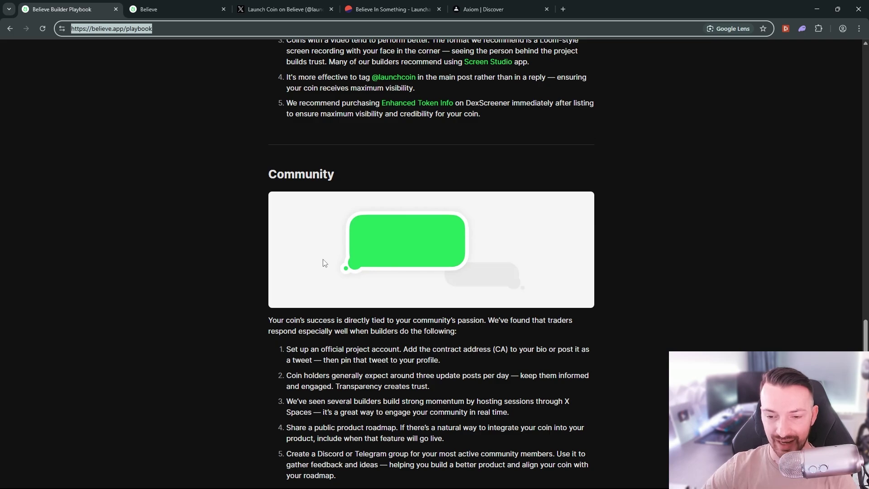
scroll(312, 271, down, 5)
scroll(316, 289, down, 2)
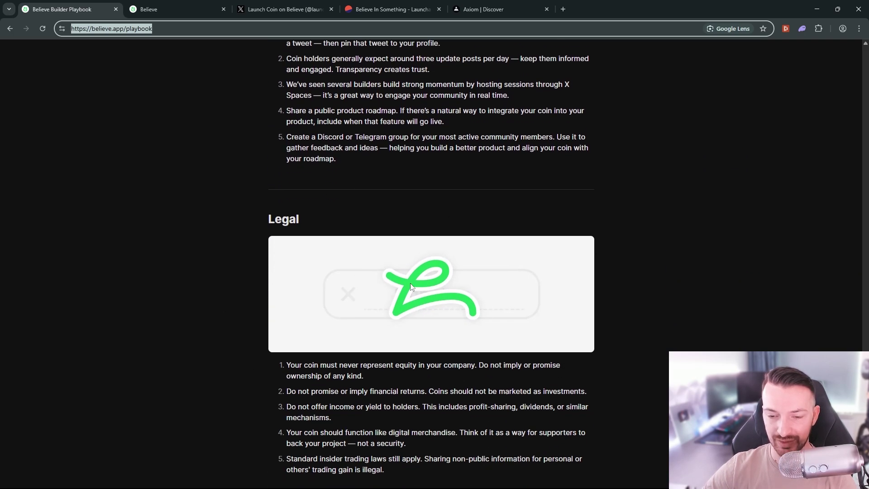
scroll(399, 284, up, 20)
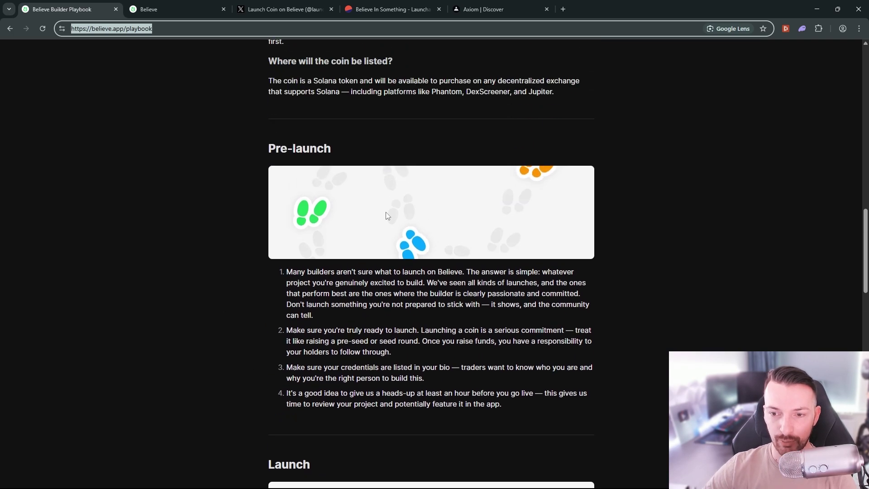
scroll(385, 207, up, 15)
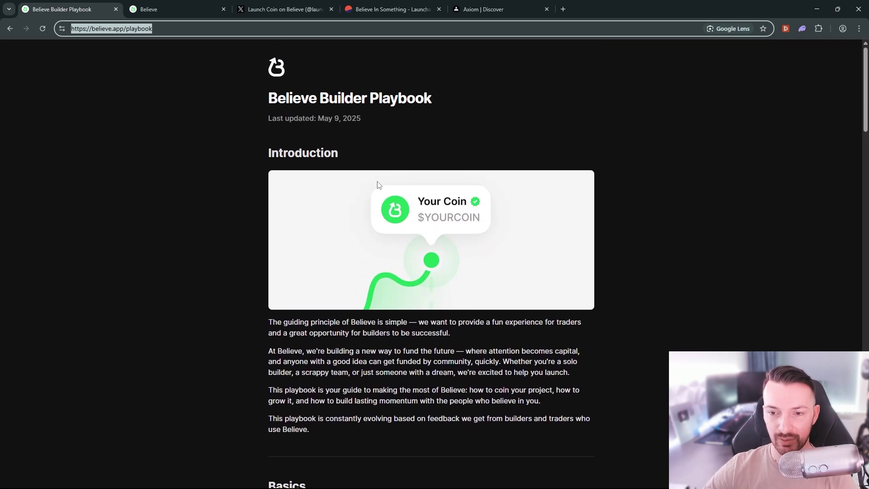
- Switch back to the Launch Coin on Believe profile on X and check its 44K followers
click(262, 11)
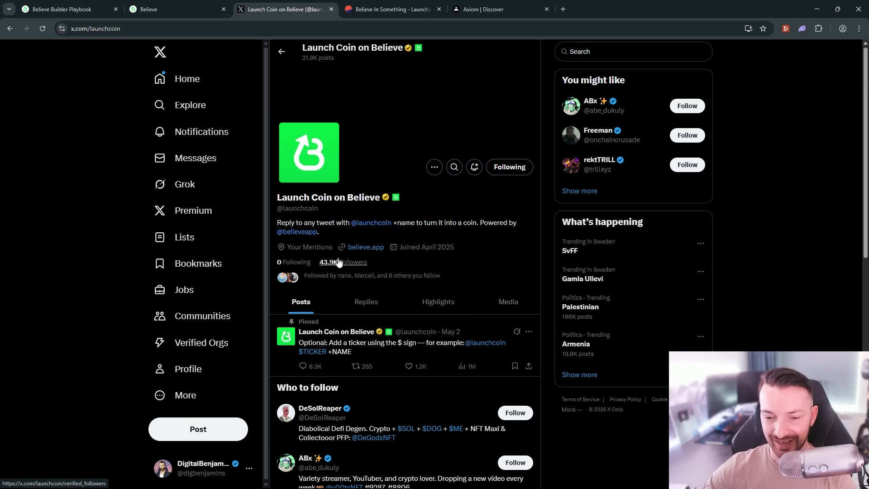
mouse_move(338, 258)
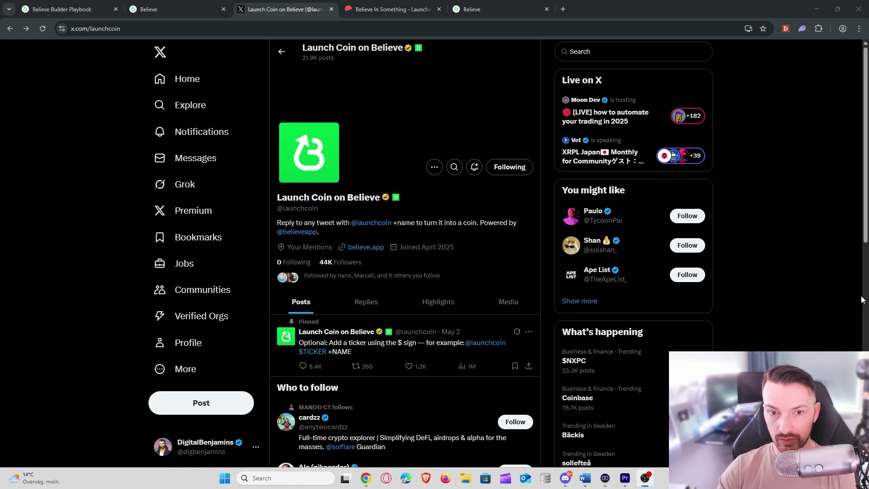
- Scroll through the Dune launchcoin dashboard's volume and market-cap charts, then switch to the Believe FAQs tab
click(373, 10)
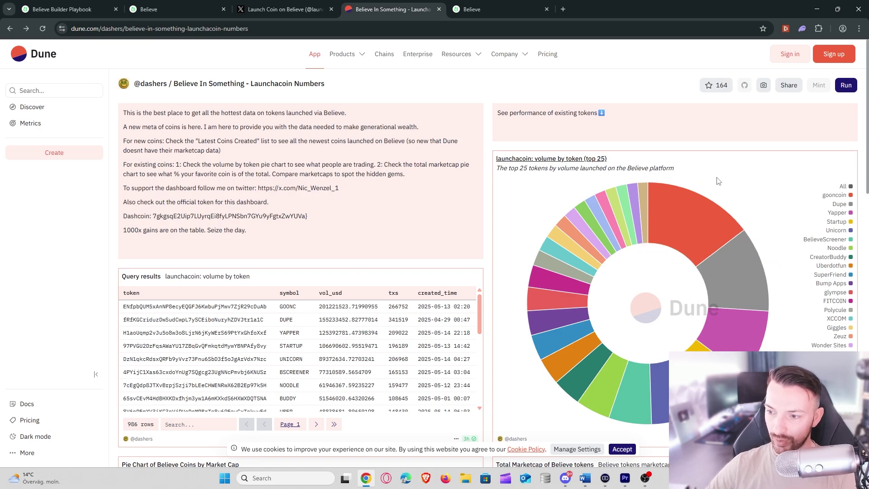
mouse_move(666, 228)
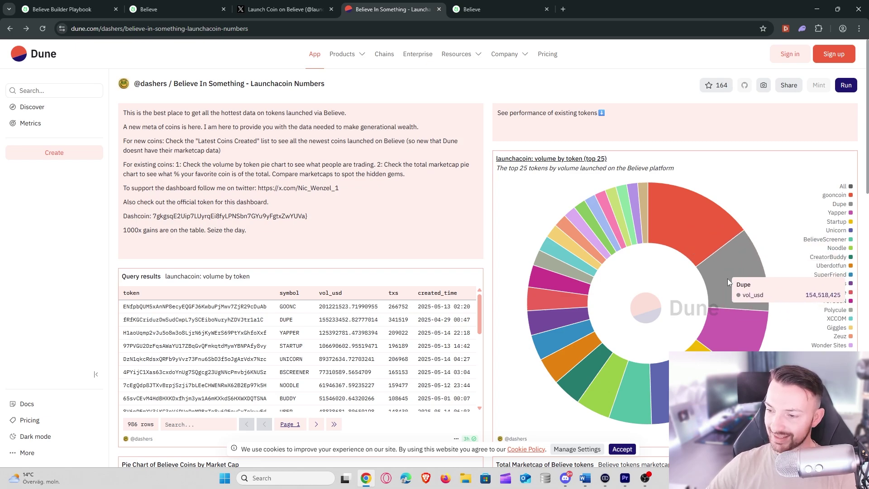
scroll(493, 277, down, 3)
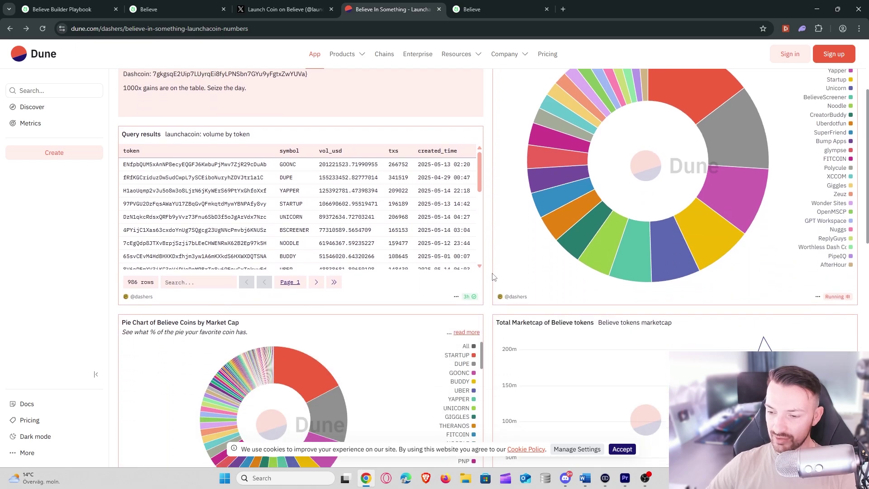
scroll(493, 277, down, 4)
mouse_move(661, 319)
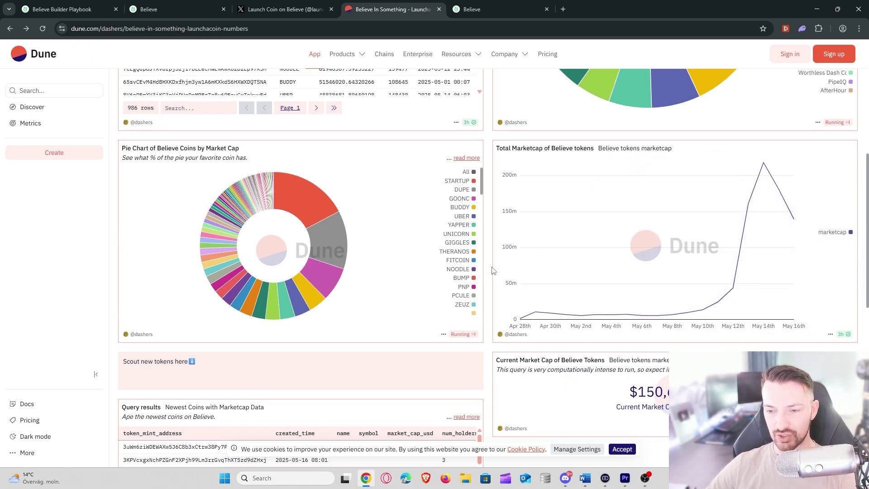
scroll(493, 270, up, 4)
scroll(692, 211, down, 10)
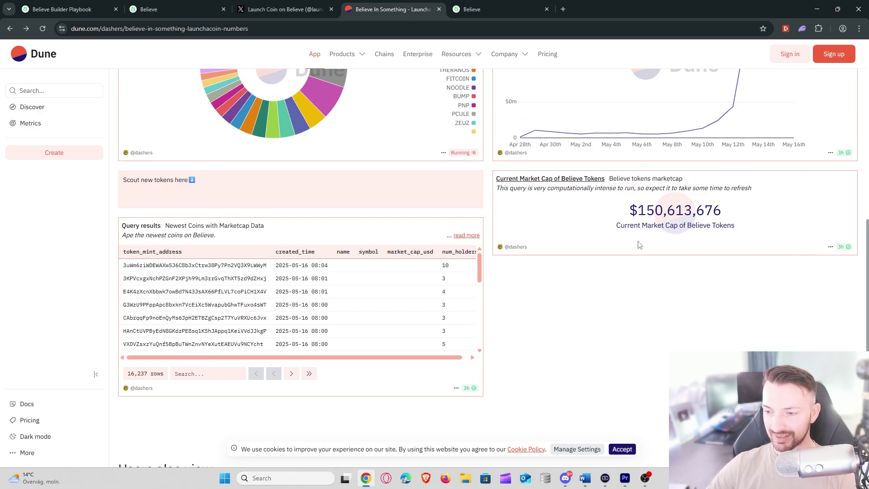
scroll(490, 205, up, 2)
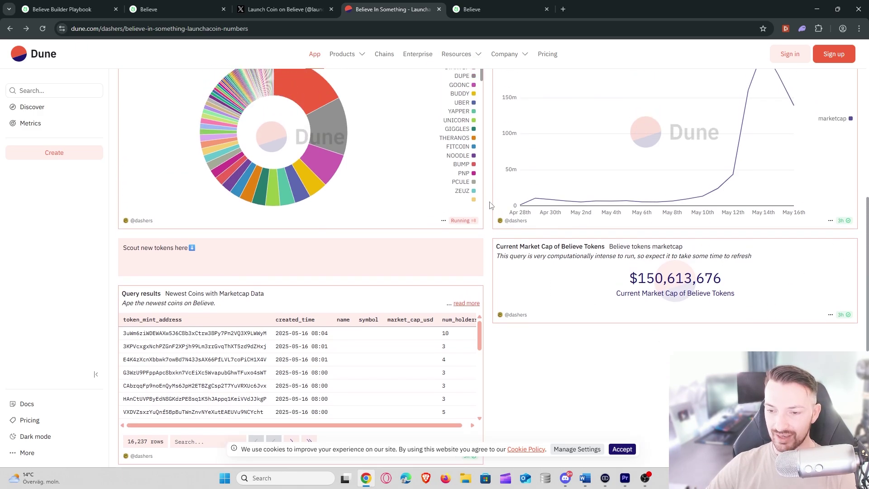
scroll(490, 205, up, 10)
scroll(486, 200, down, 1)
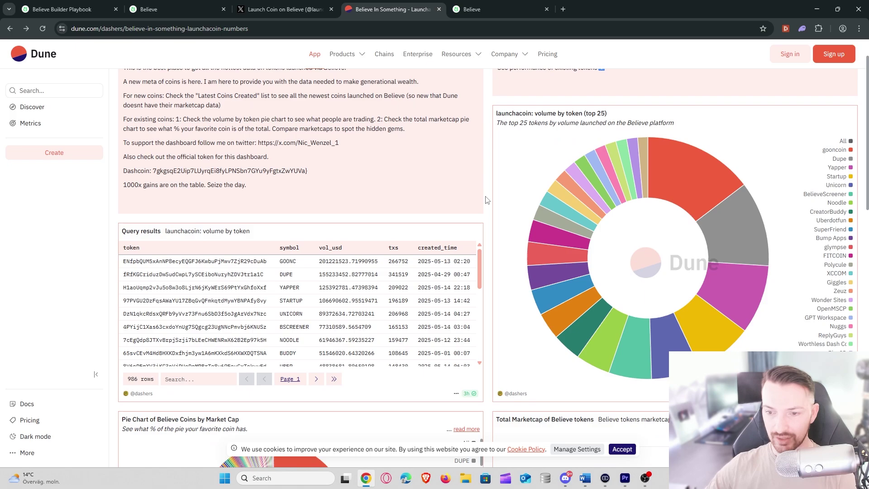
scroll(486, 200, up, 1)
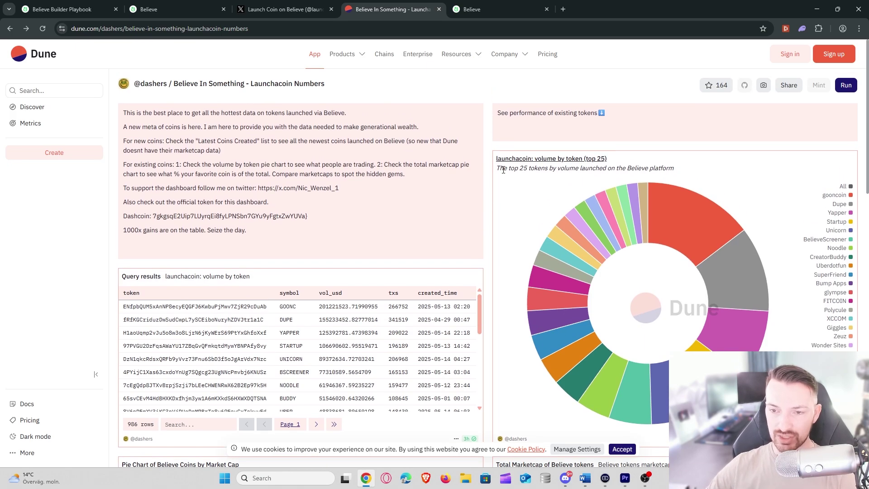
click(488, 7)
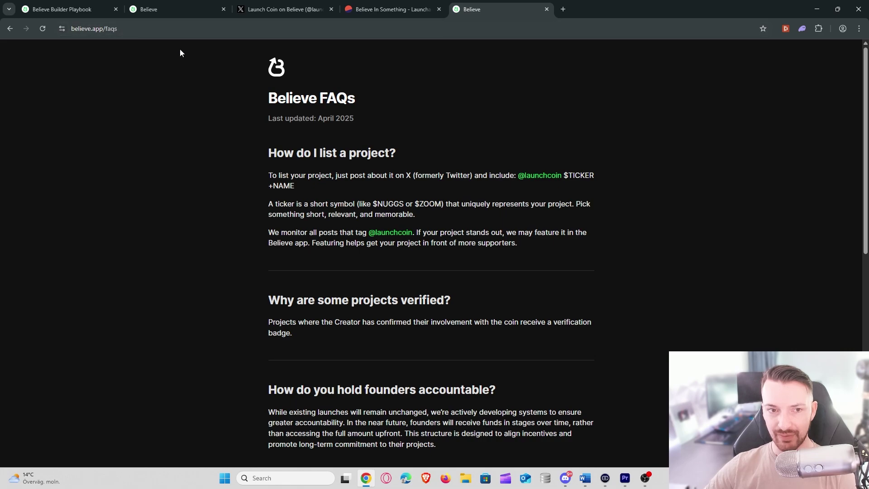
scroll(378, 126, down, 5)
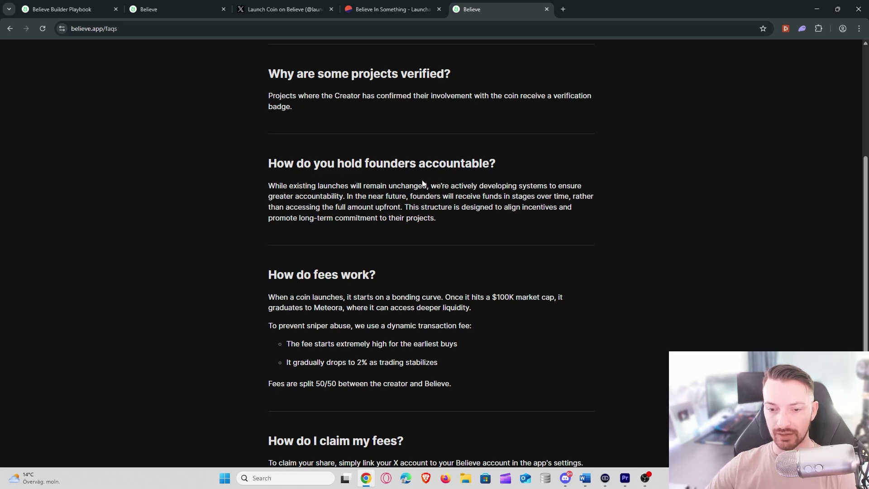
scroll(423, 183, down, 2)
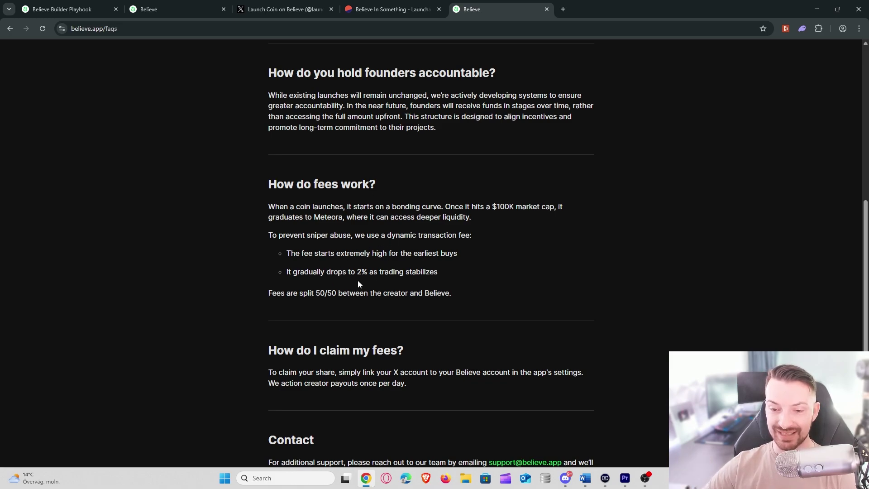
scroll(341, 217, up, 1)
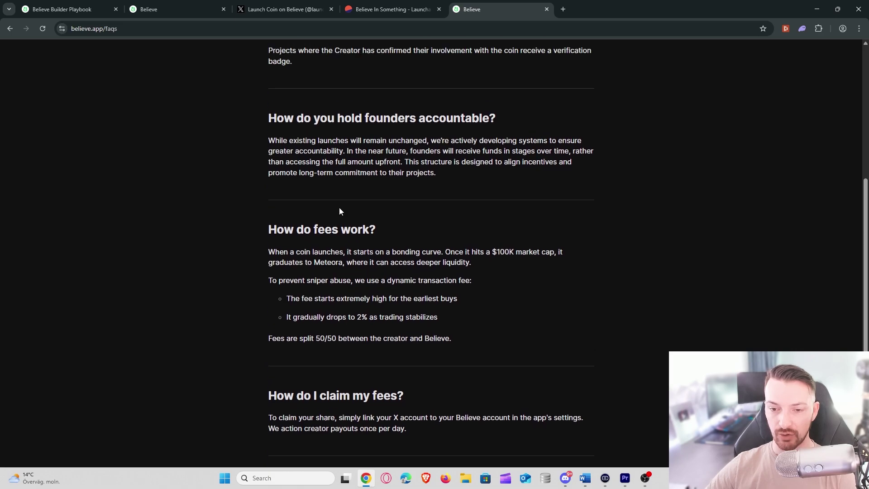
scroll(419, 256, up, 4)
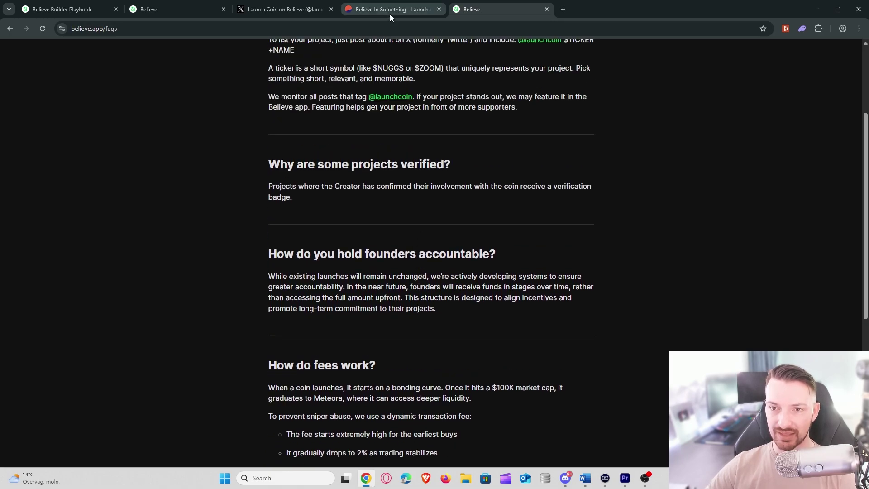
- Revisit the Dune launchcoin dashboard, then switch to Axiom's DEX Screener token-pair list
click(390, 12)
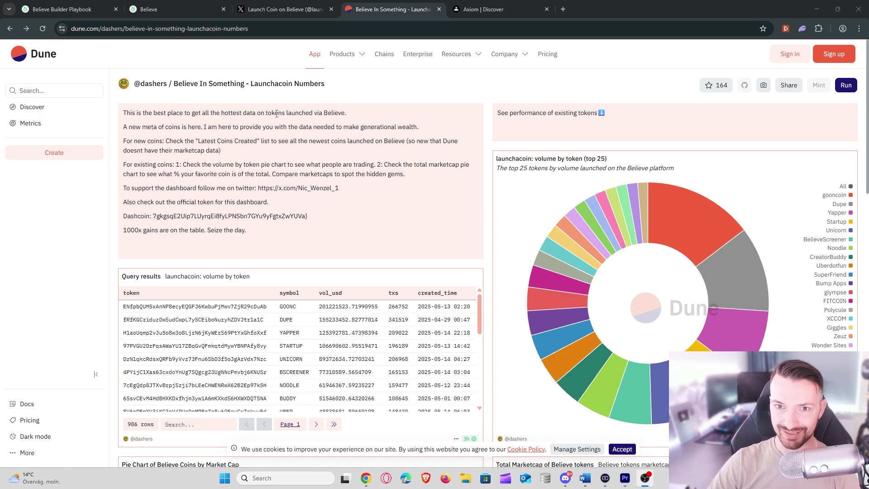
click(498, 10)
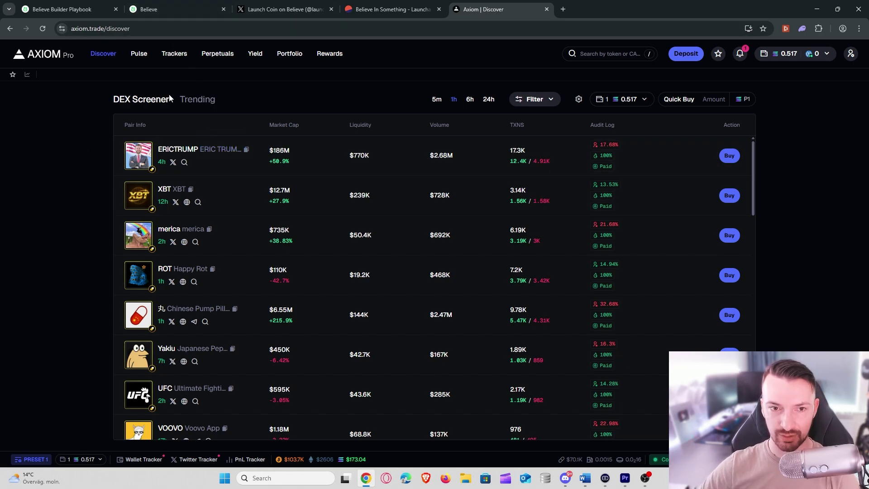
- On Axiom's Pulse board, view the New Pairs, Final Stretch and Migrated filter settings
click(140, 55)
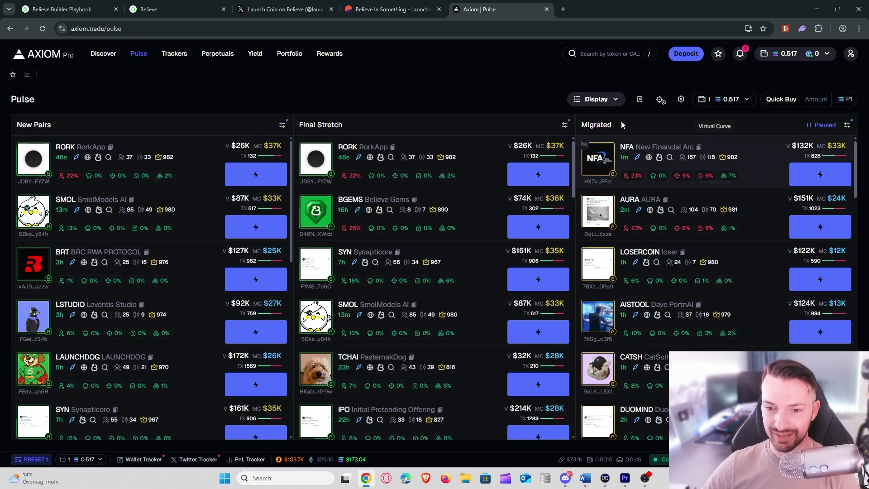
click(565, 124)
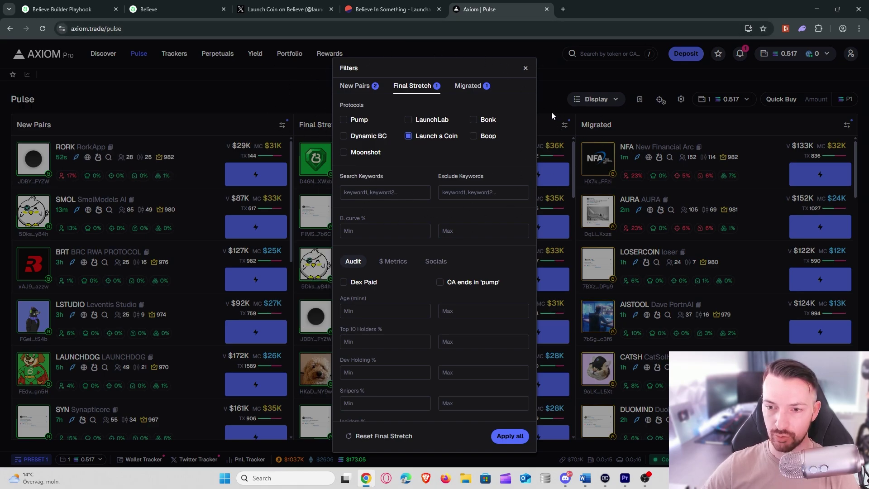
click(358, 87)
click(412, 88)
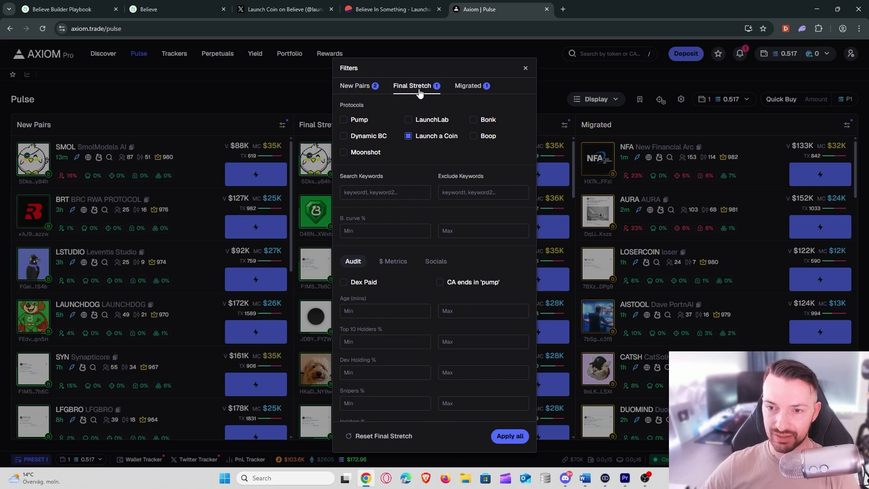
click(468, 87)
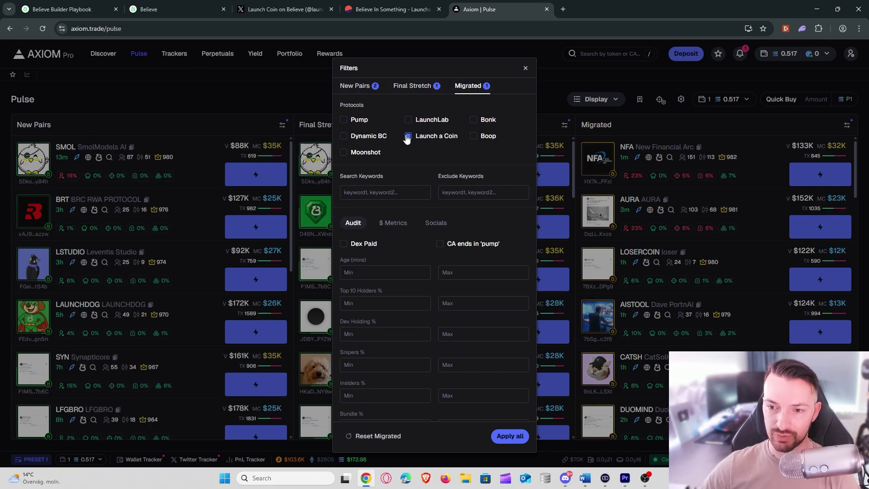
- Close the filters unchanged and return to the Launch Coin on Believe profile on X
click(526, 69)
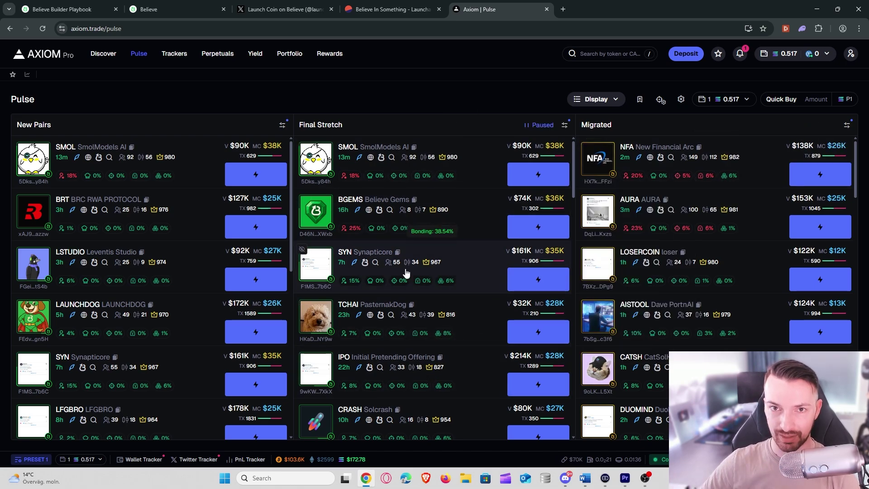
mouse_move(301, 164)
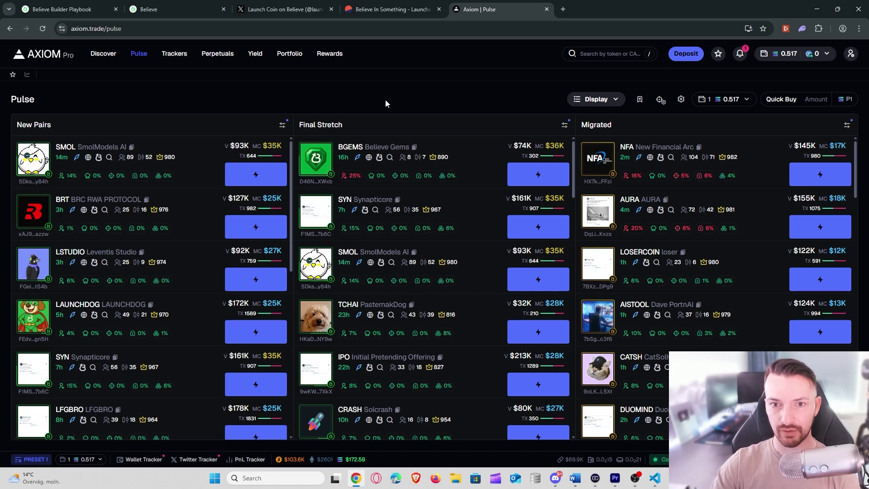
click(294, 12)
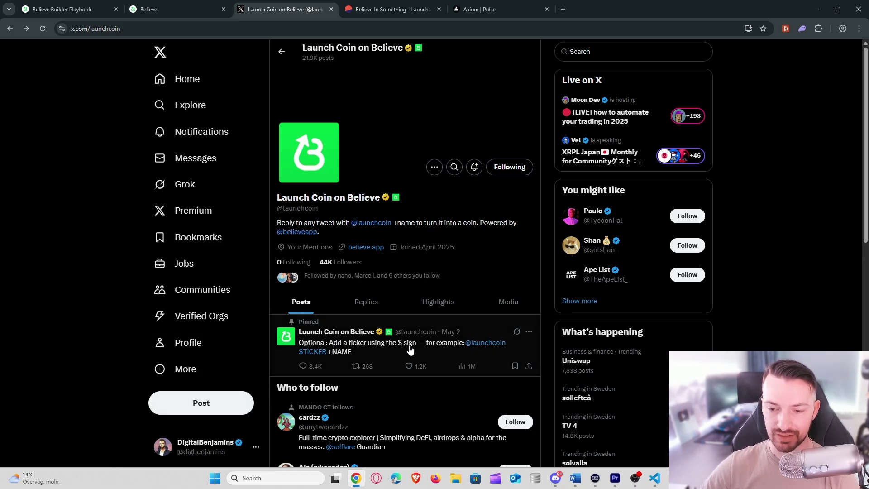
click(219, 407)
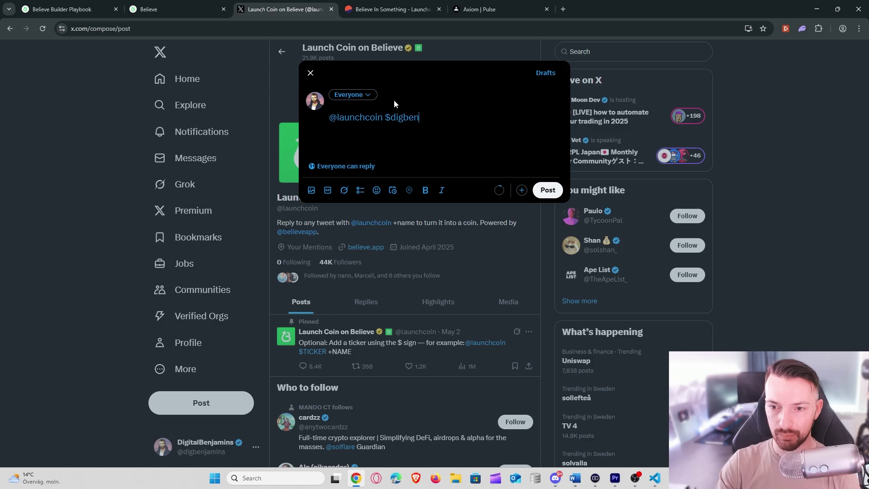
text(+dig)
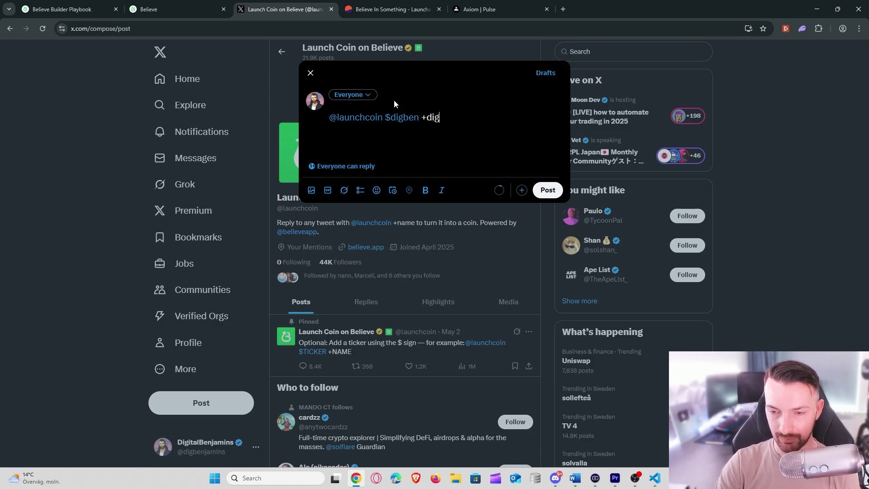
text(italbenjamins)
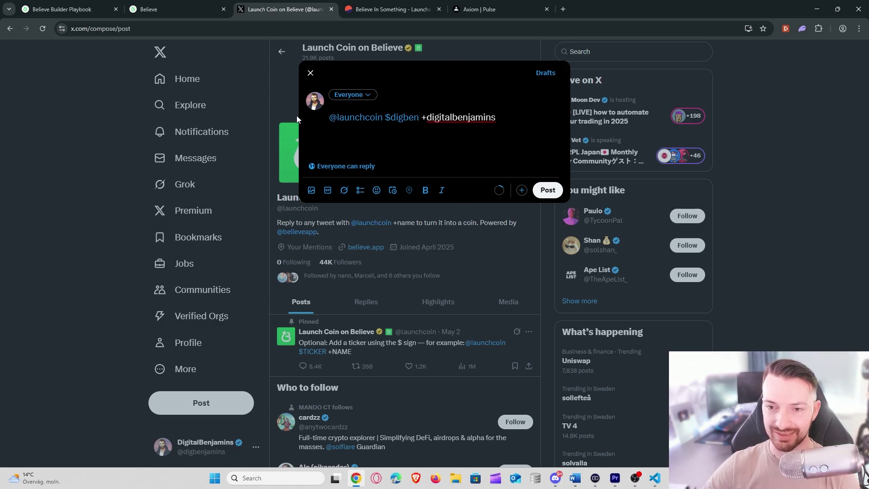
click(311, 73)
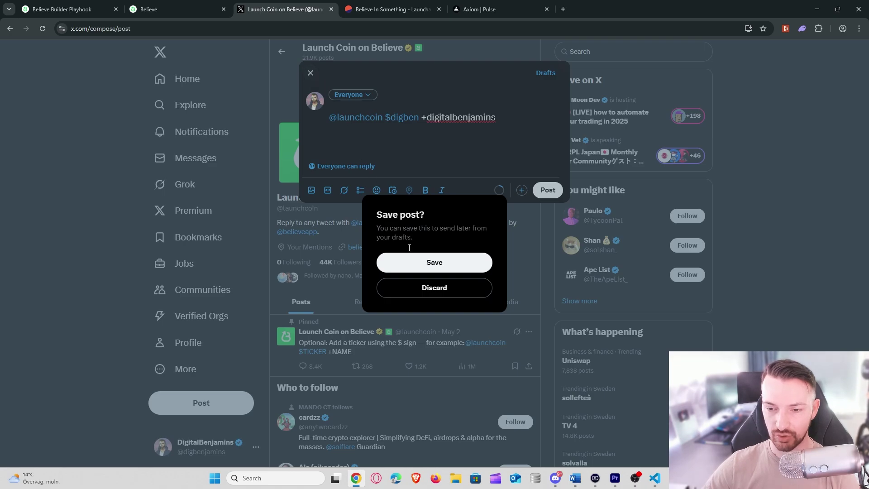
click(435, 291)
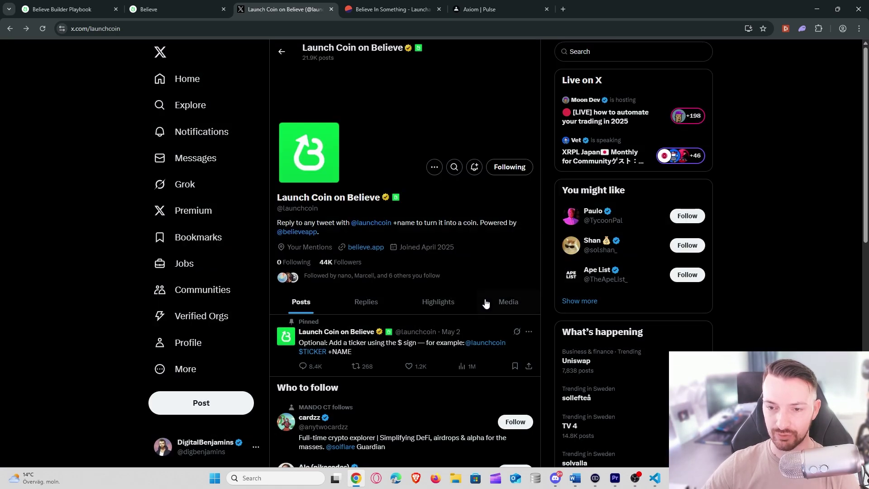
- Open config.ts in VS Code and highlight the UserTweets and SearchTimeLine bot_mode options
click(653, 480)
click(86, 179)
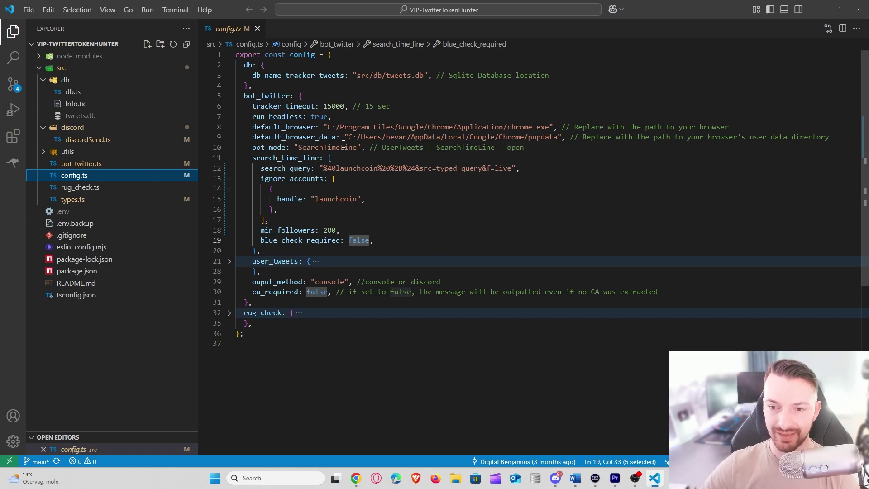
double_click(400, 149)
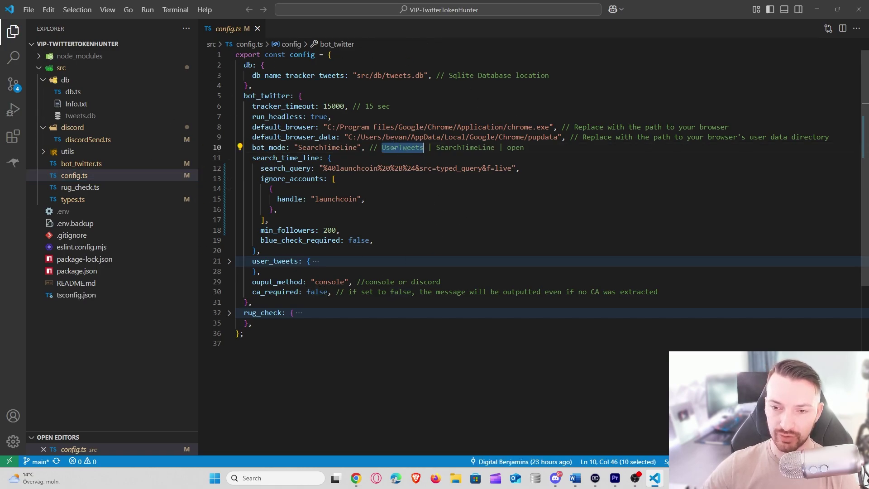
double_click(473, 148)
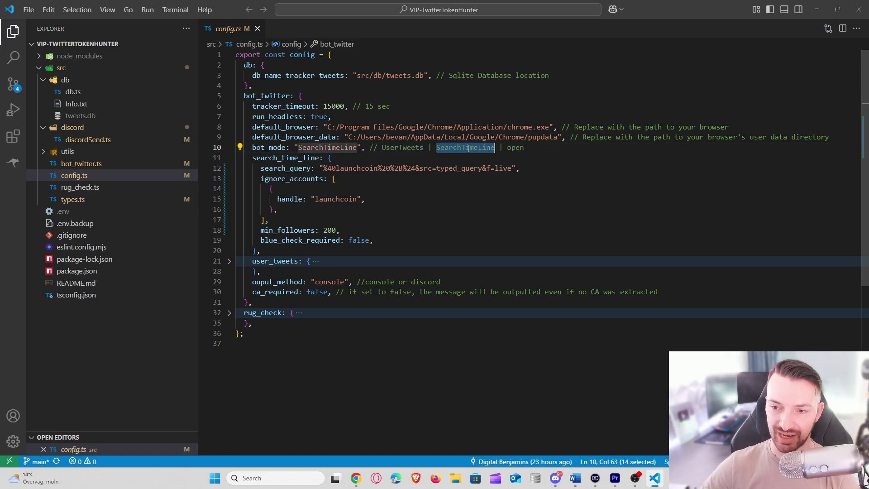
- Search X for launchcoin and show the Latest posts
click(356, 478)
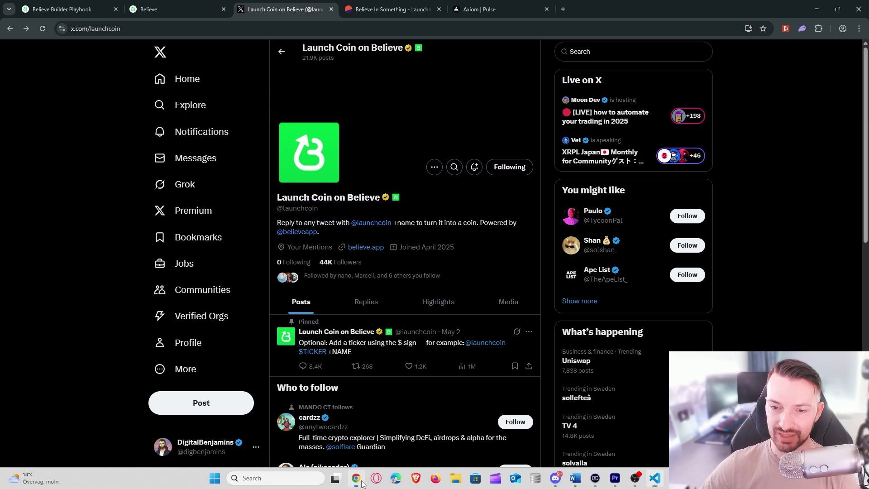
click(587, 53)
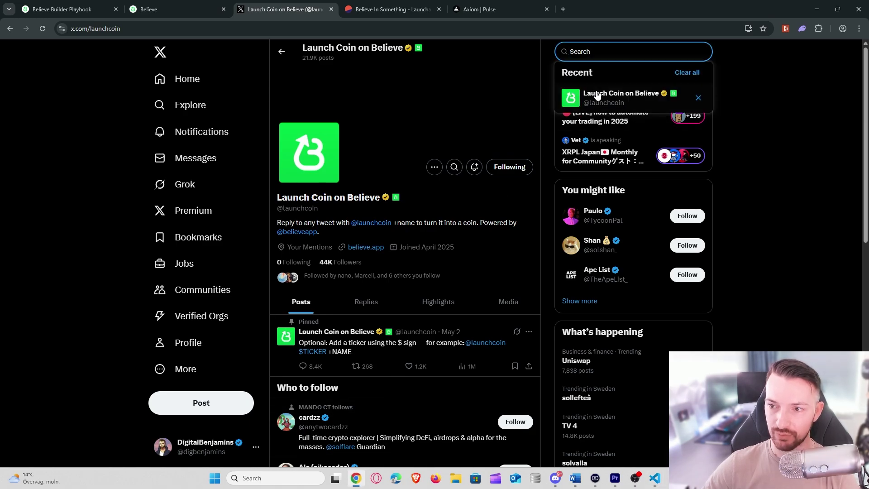
text(launc)
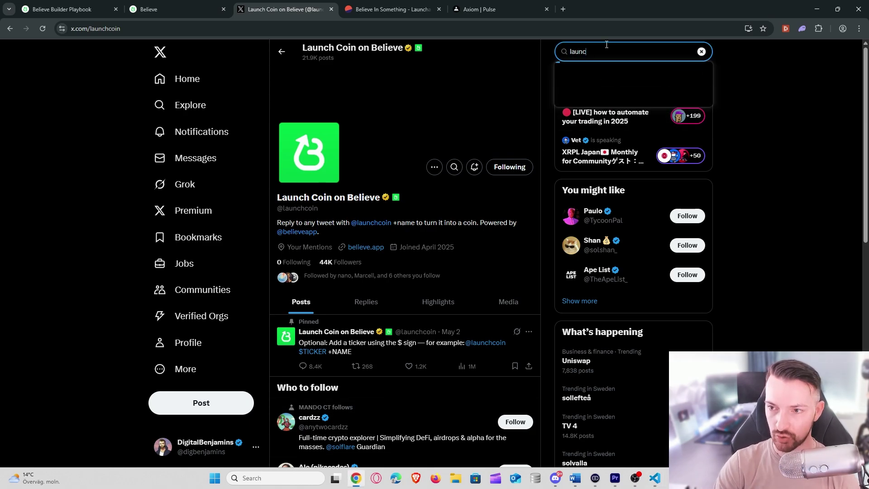
text(hcoin)
key(Return)
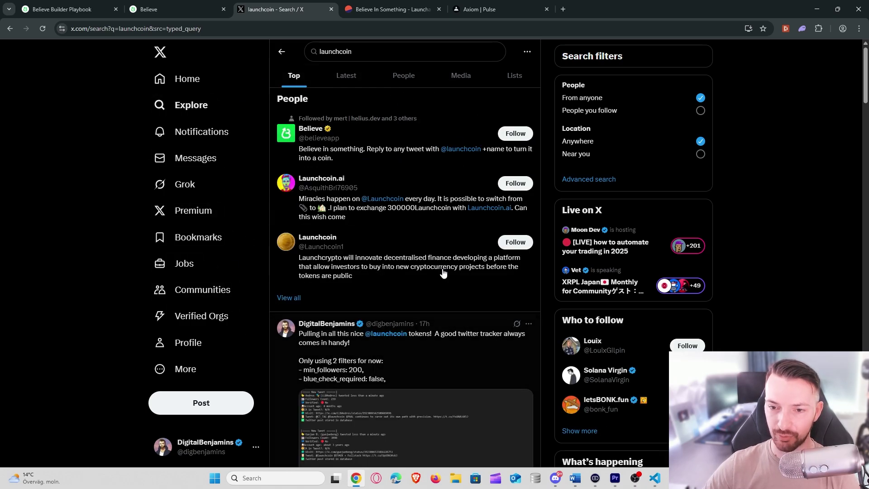
click(346, 76)
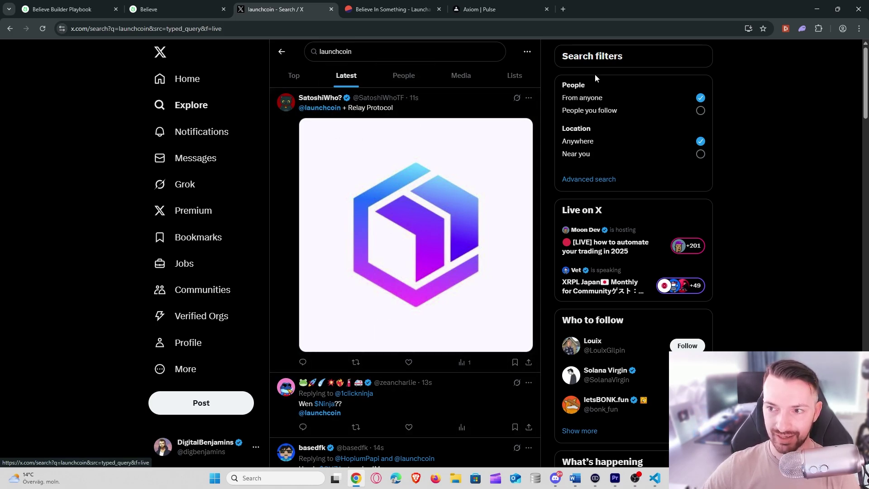
- Scroll the latest launchcoin results, then go back to config.ts in VS Code
scroll(484, 63, down, 2)
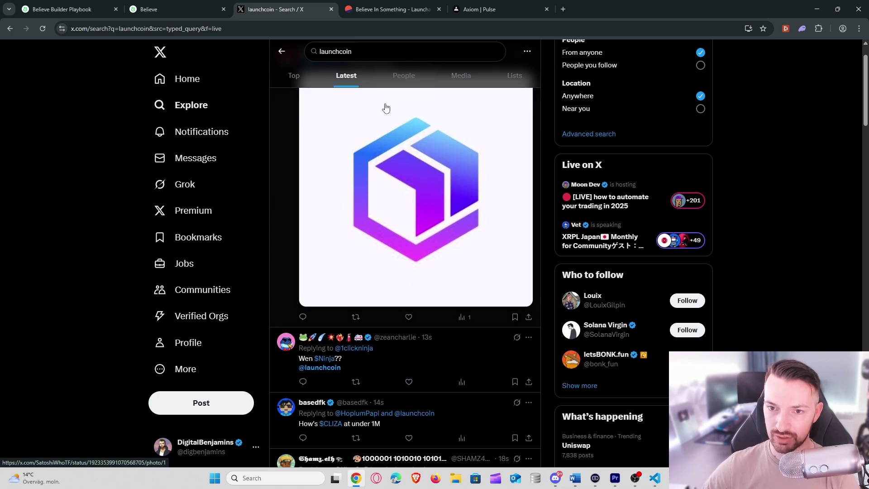
scroll(362, 86, up, 2)
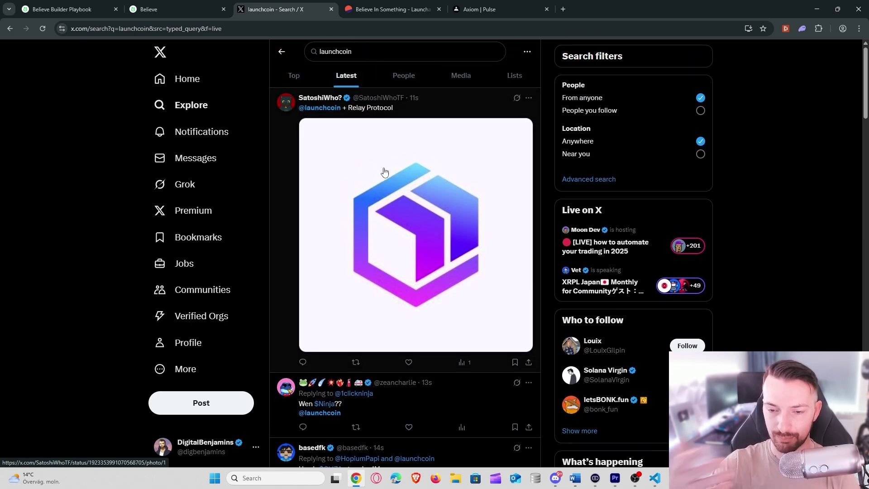
click(655, 478)
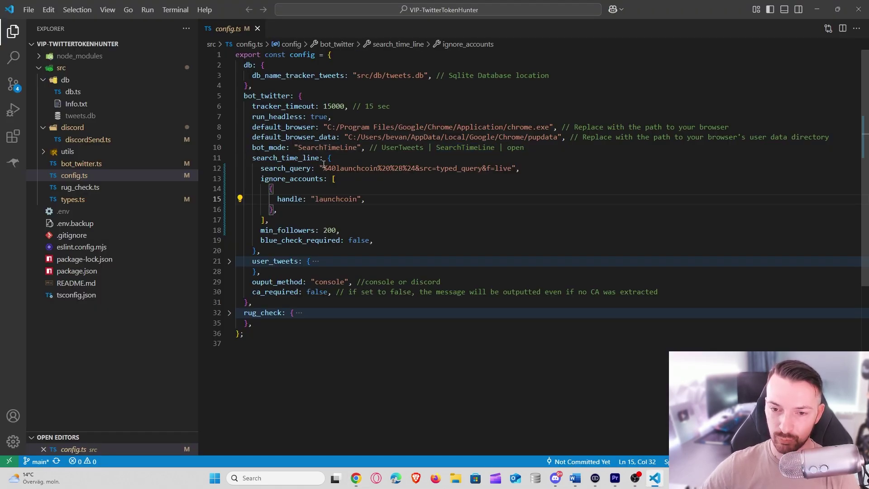
- Replace the search_query value on line 12 with the copied query
drag(323, 168, 512, 169)
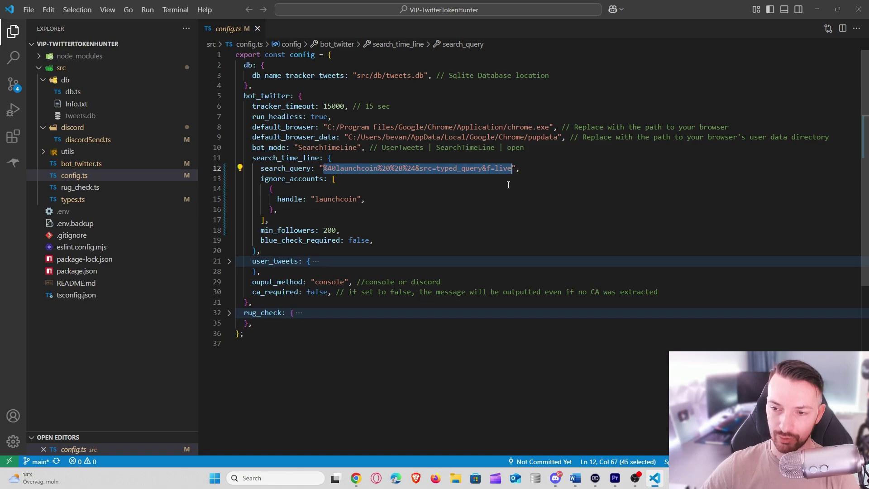
text(%40launchcoin%20%2B%24&src=typed_query&f=live)
double_click(500, 170)
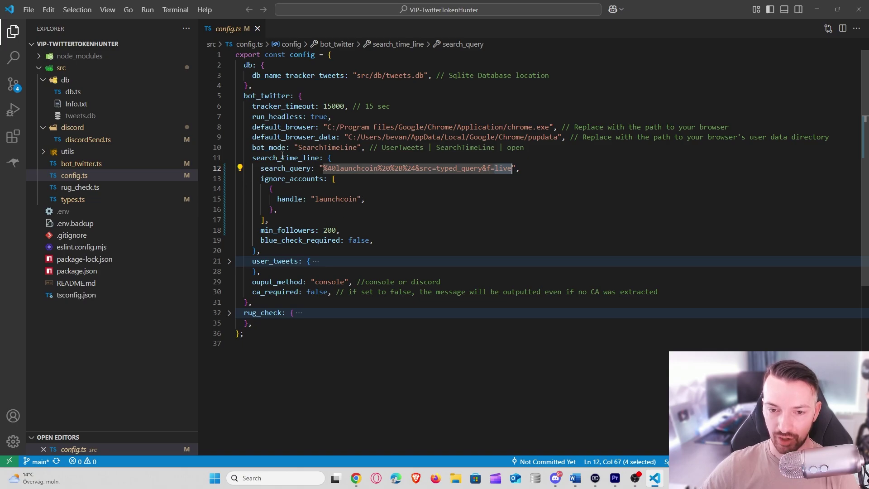
- Review the ignored launchcoin handle and min_followers, and set ouput_method to "console"
double_click(335, 200)
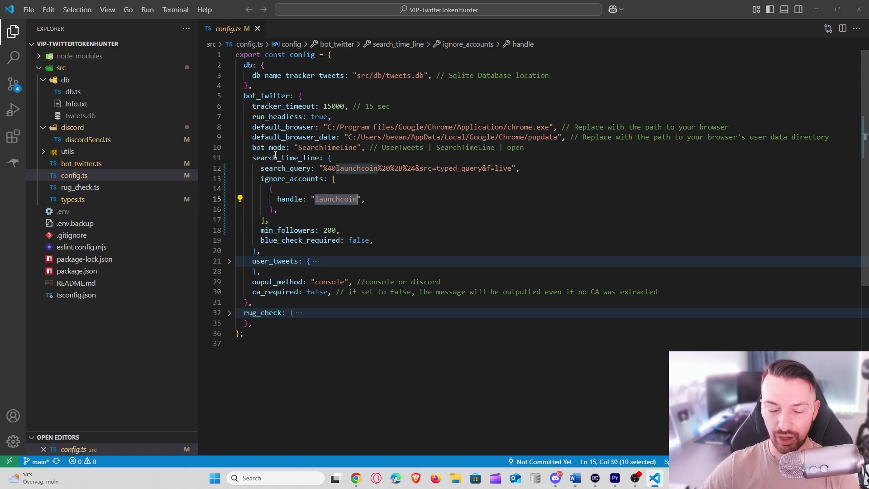
double_click(299, 230)
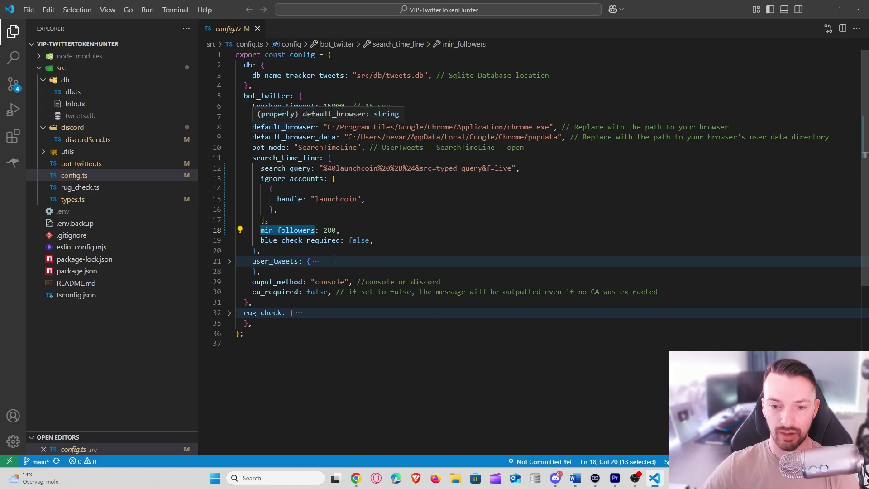
double_click(290, 282)
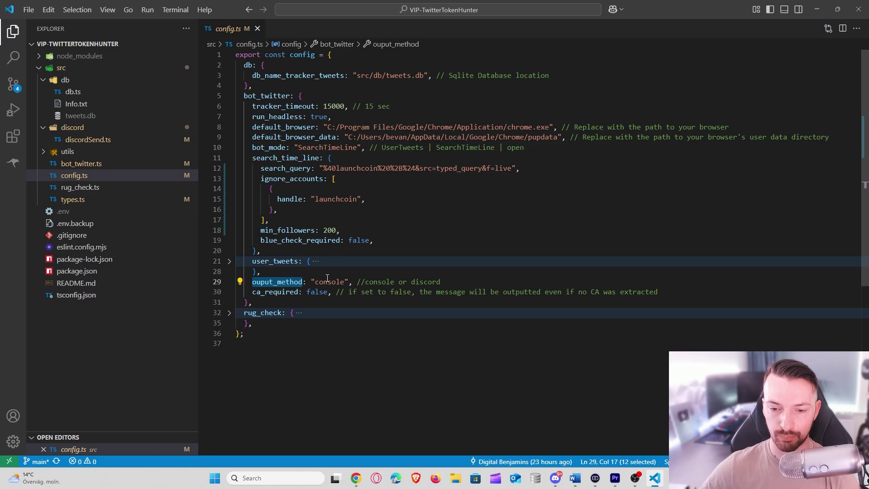
double_click(332, 281)
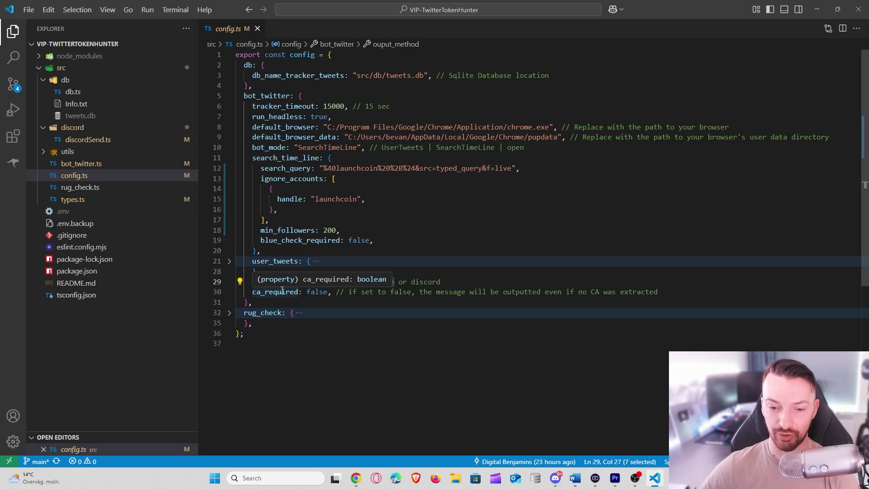
click(322, 299)
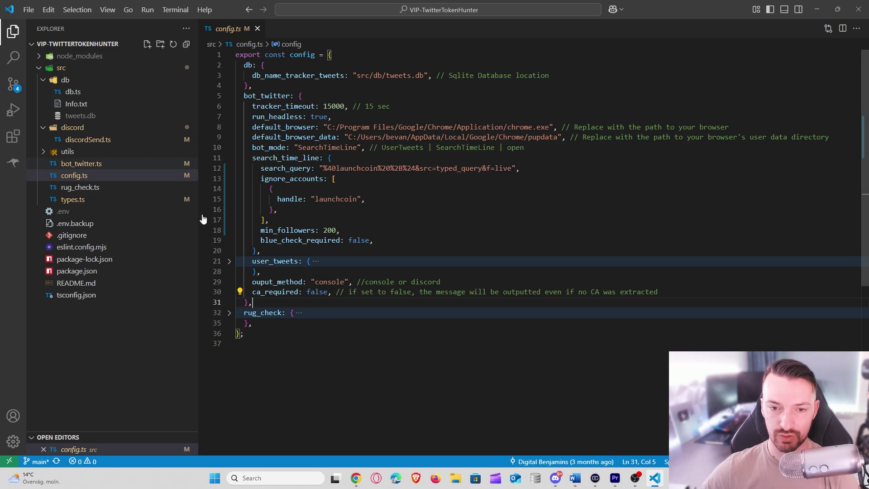
- Run npm run bot:twitter in a new PowerShell terminal and open the logged SOLIA tweet
click(175, 9)
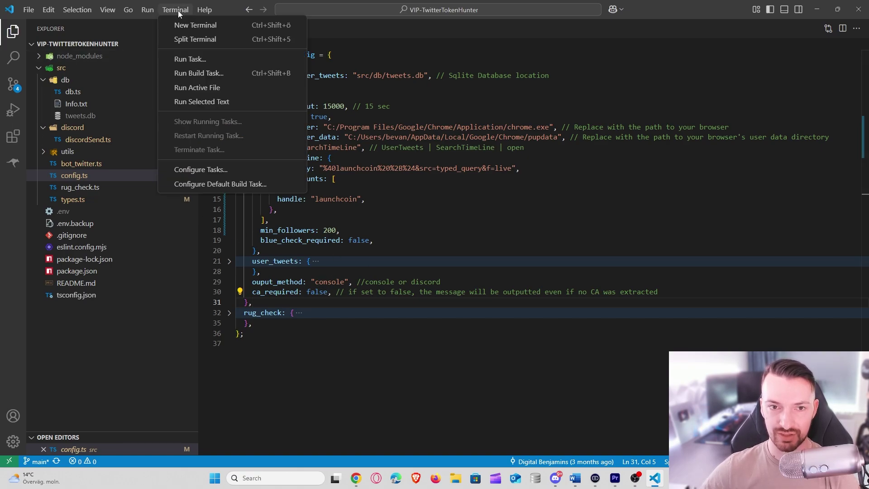
click(194, 26)
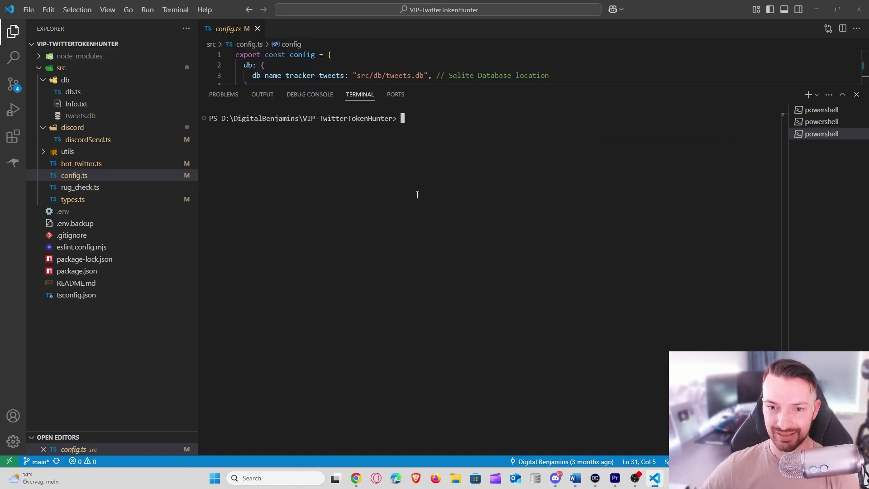
key(Up)
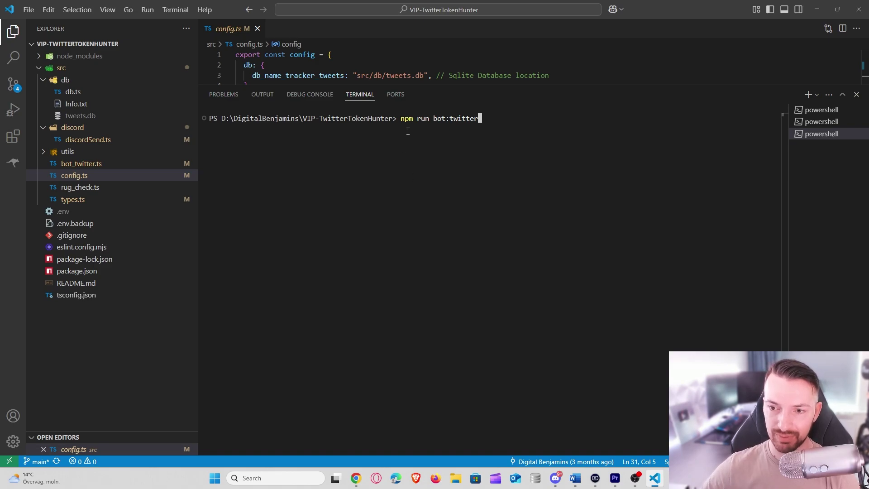
key(Return)
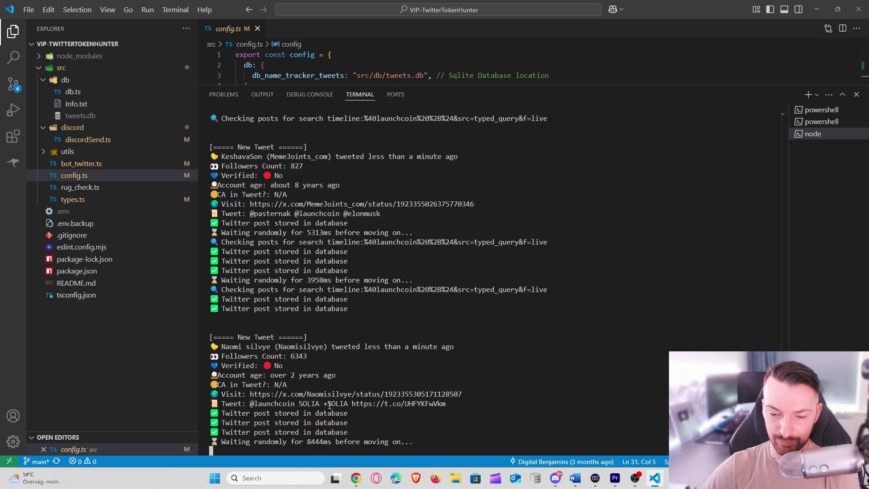
ctrl+click(370, 395)
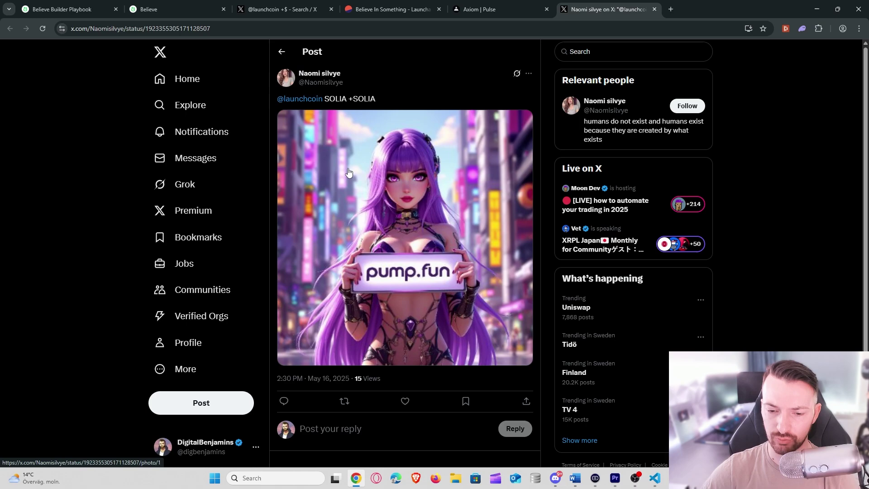
- Reload the SOLIA tweet until Launch Coin's reply confirming the coin appears
click(43, 29)
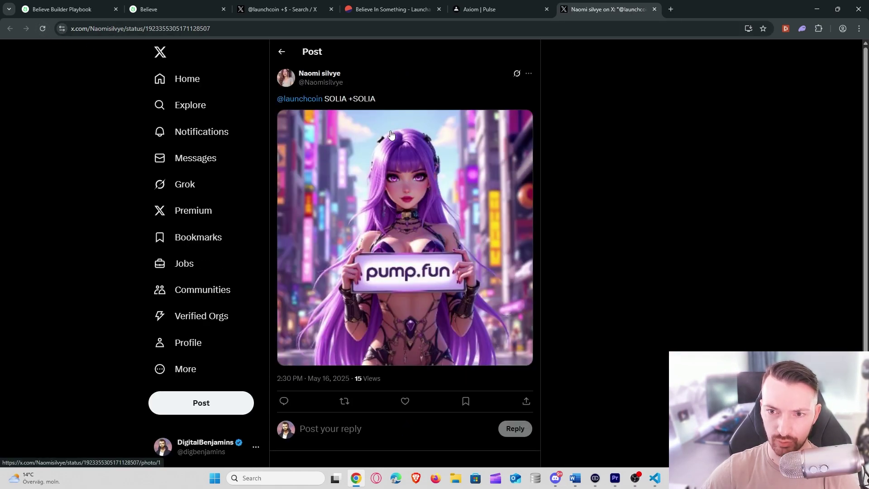
scroll(390, 316, down, 2)
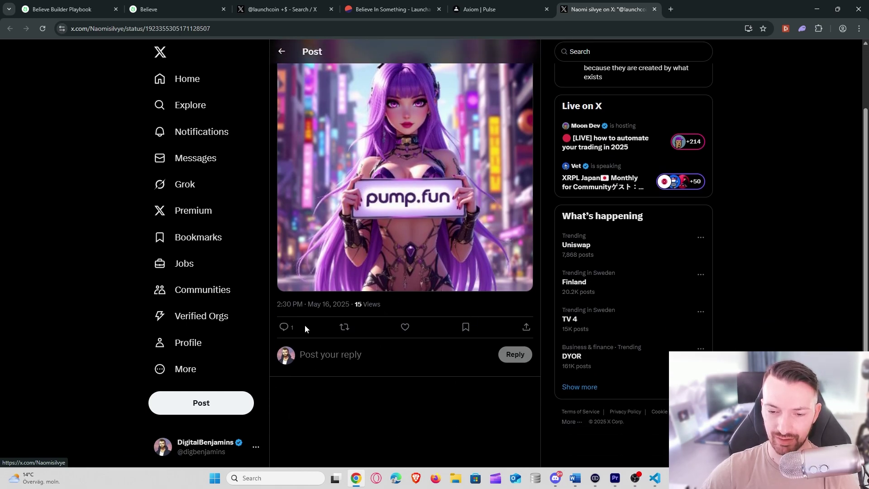
scroll(432, 437, up, 2)
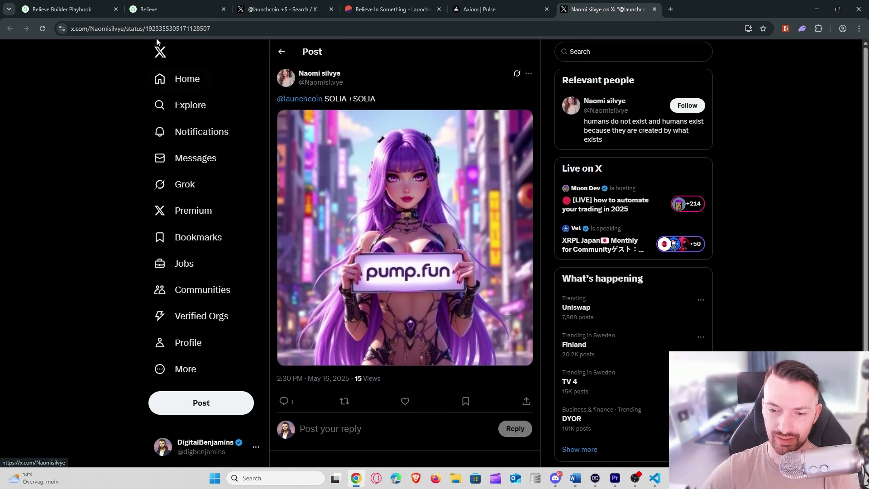
click(43, 29)
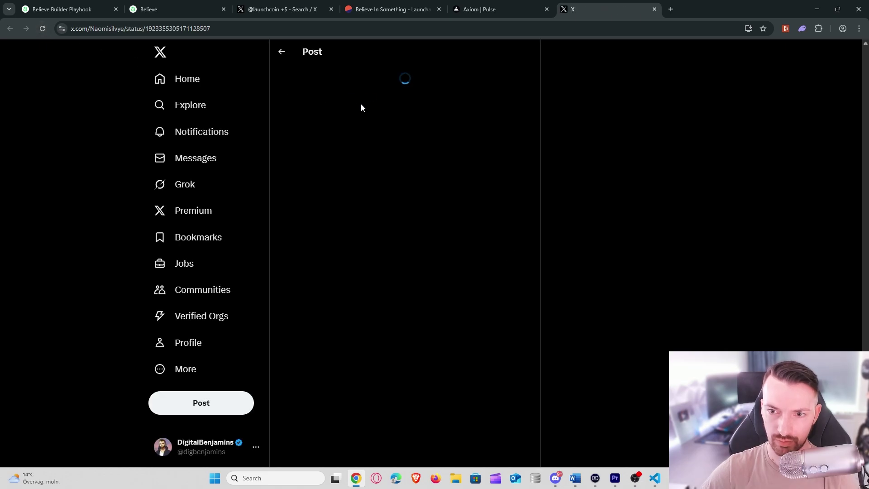
scroll(369, 156, down, 2)
scroll(369, 156, down, 2)
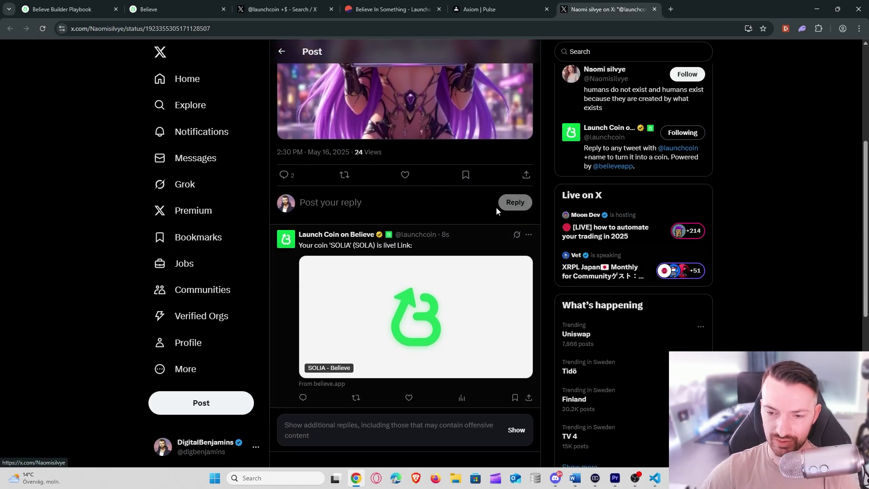
- Open the SOLIA coin's Believe page and select its contract address
click(416, 348)
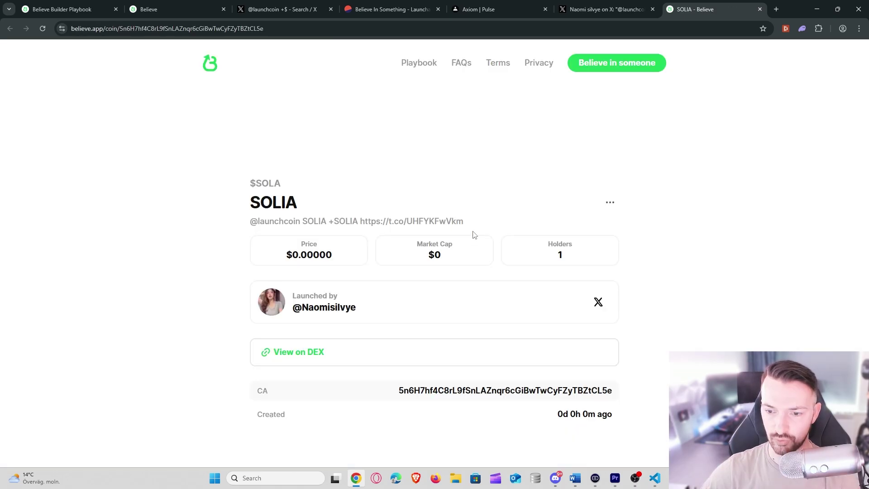
double_click(501, 391)
key(ctrl+c)
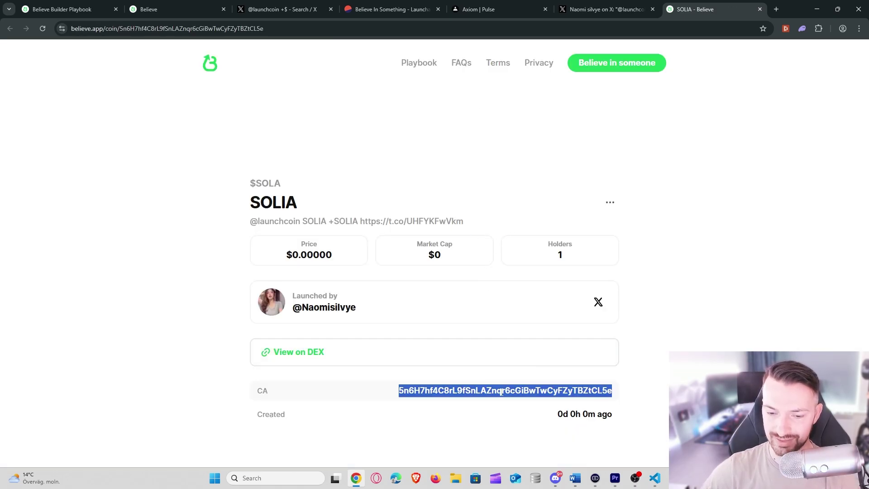
click(480, 9)
- Search Axiom with the pasted contract address, open the SOLA token page, then return to X
click(594, 55)
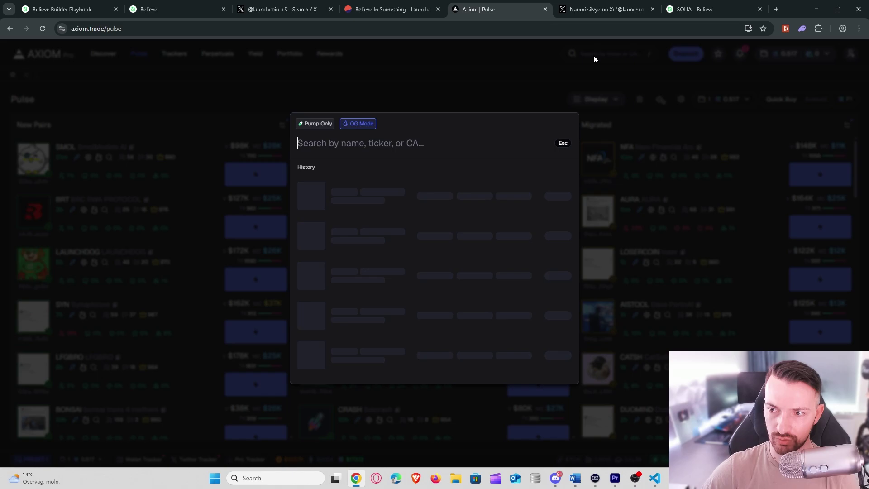
key(ctrl+v)
click(401, 190)
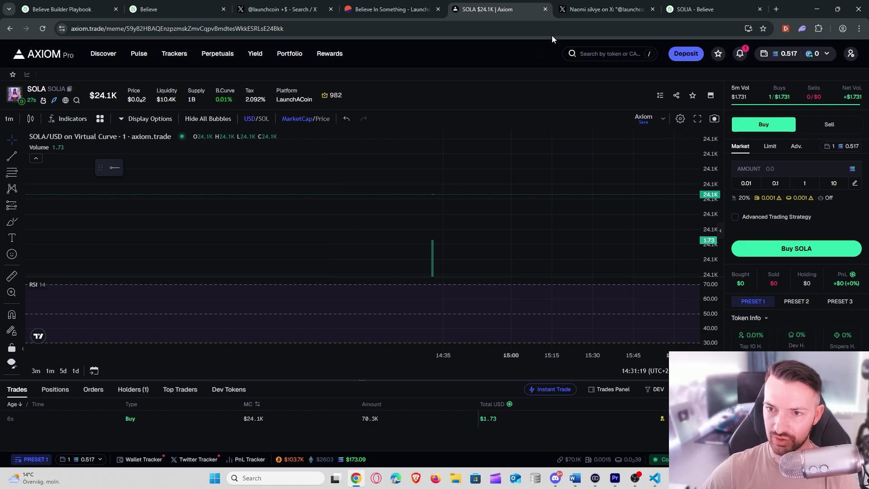
click(588, 14)
scroll(348, 52, up, 5)
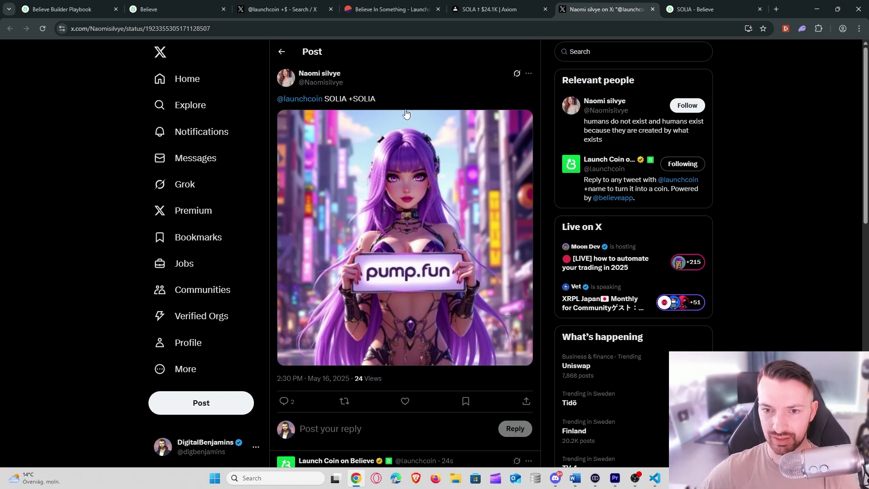
- Read Launch Coin's reply that SOLIA (SOLA) is live, then go back to Axiom's SOLA chart
scroll(408, 239, down, 3)
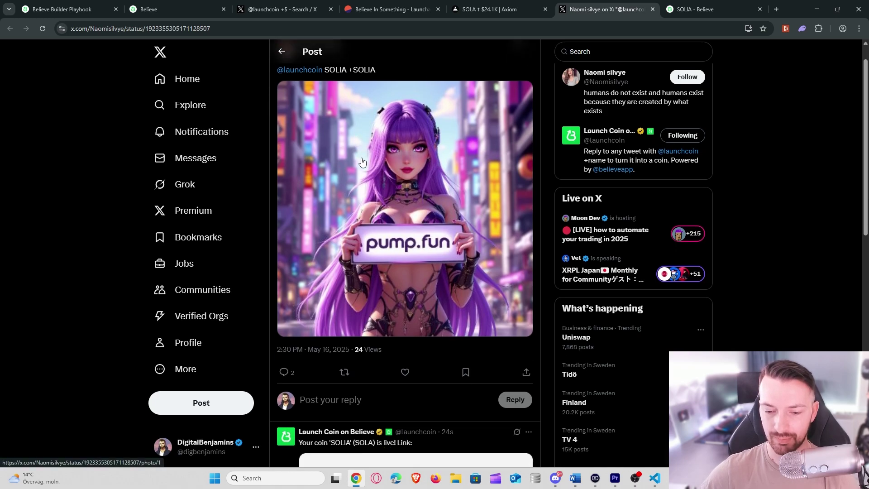
scroll(358, 118, up, 3)
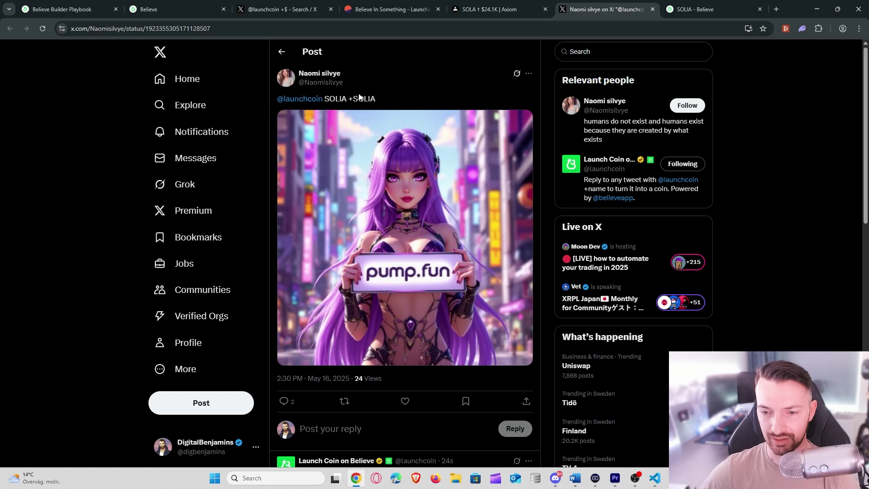
scroll(367, 118, down, 5)
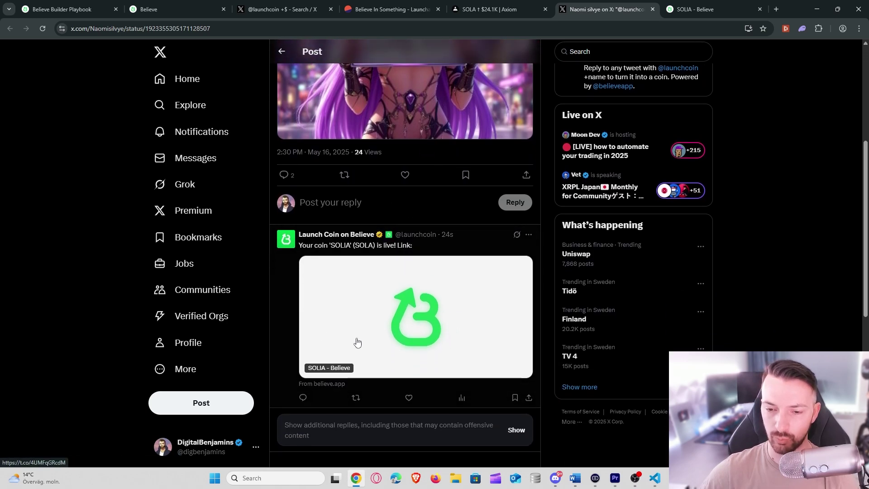
click(497, 9)
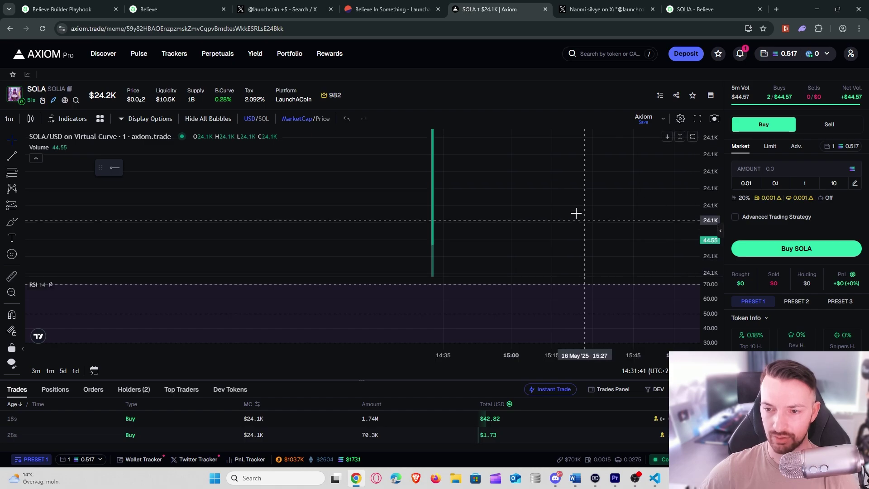
- Switch the SOLA chart to 1s intervals and watch its first buy and sell trades
click(9, 118)
click(22, 135)
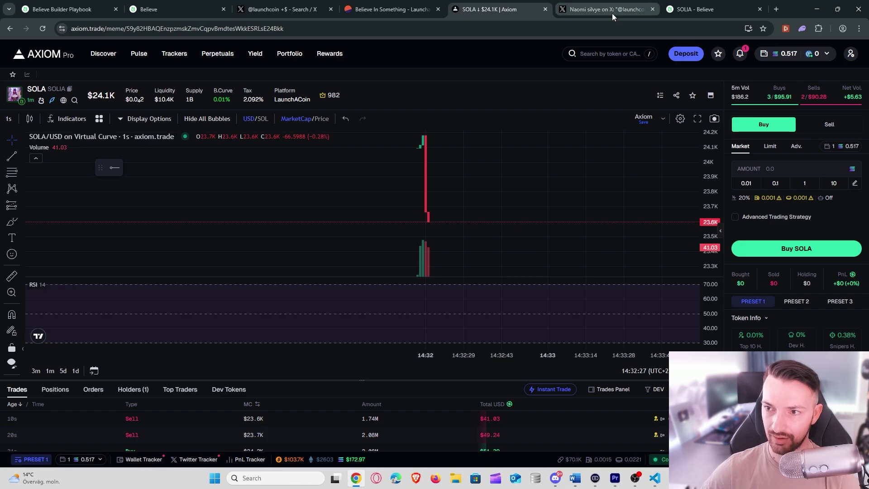
click(611, 12)
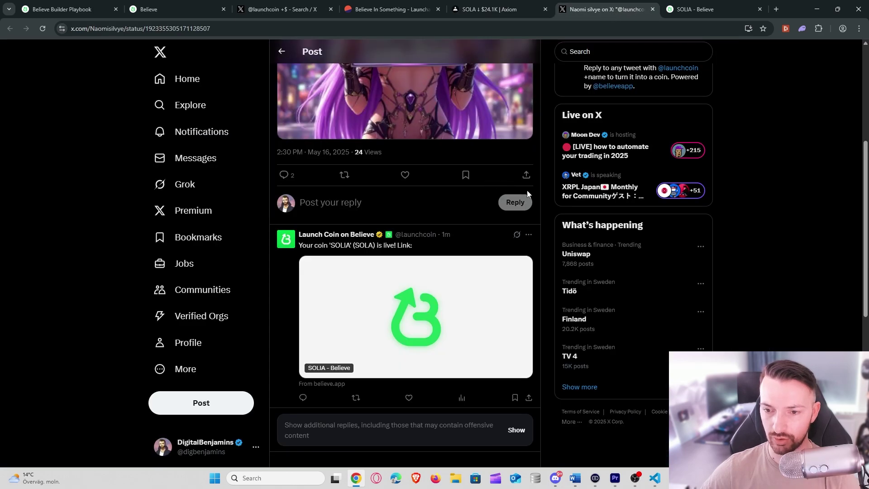
click(656, 481)
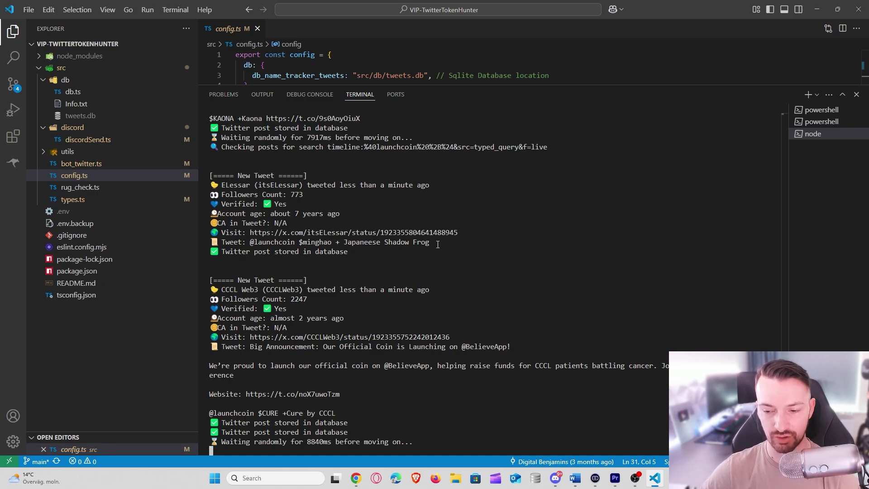
key(alt+Tab)
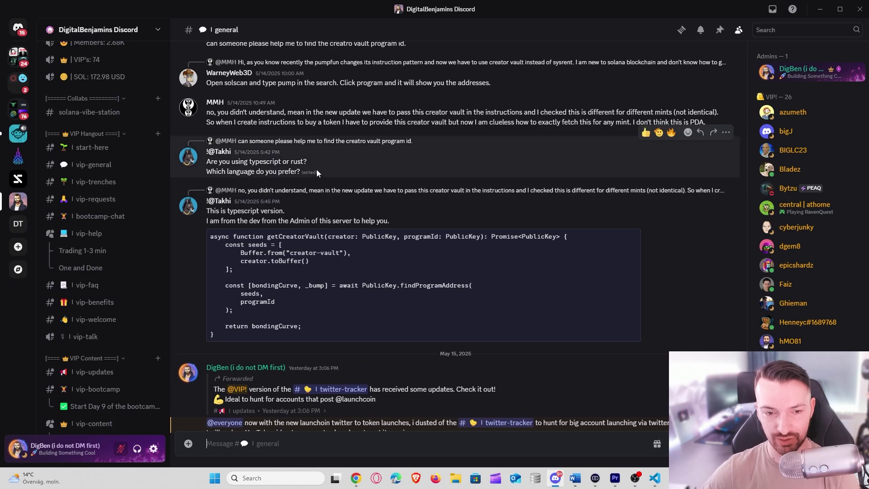
scroll(274, 175, up, 3)
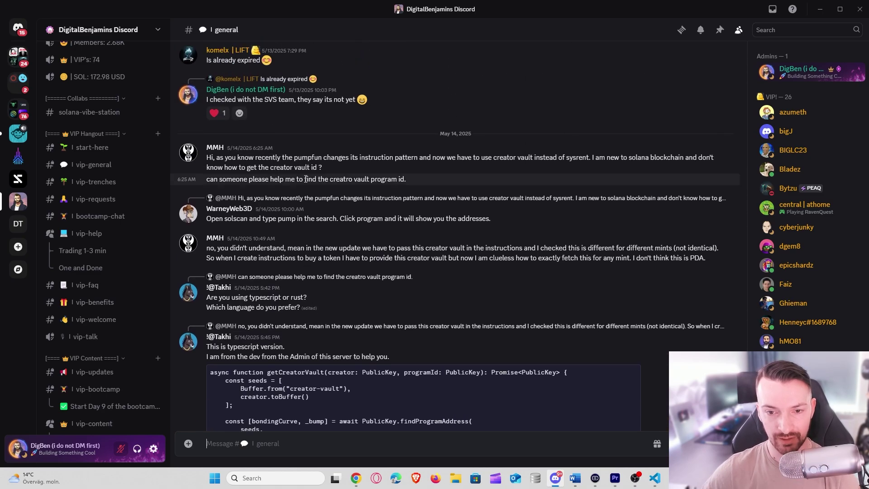
scroll(319, 183, up, 5)
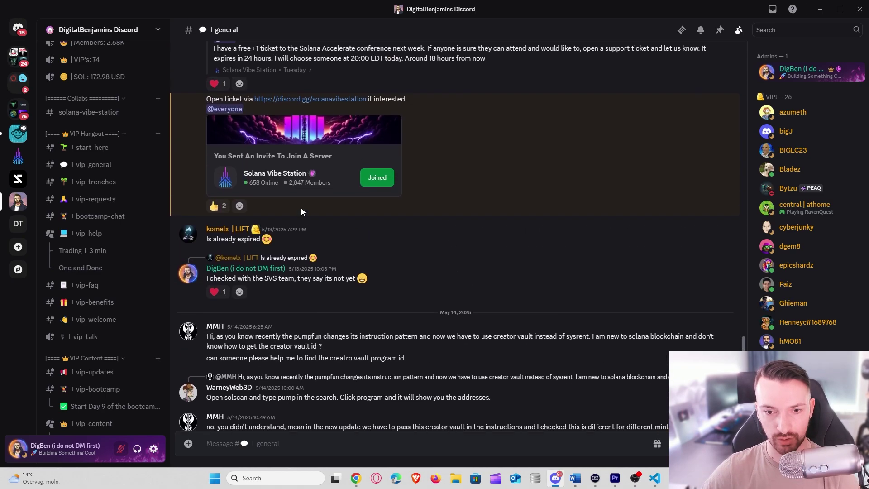
scroll(303, 213, up, 10)
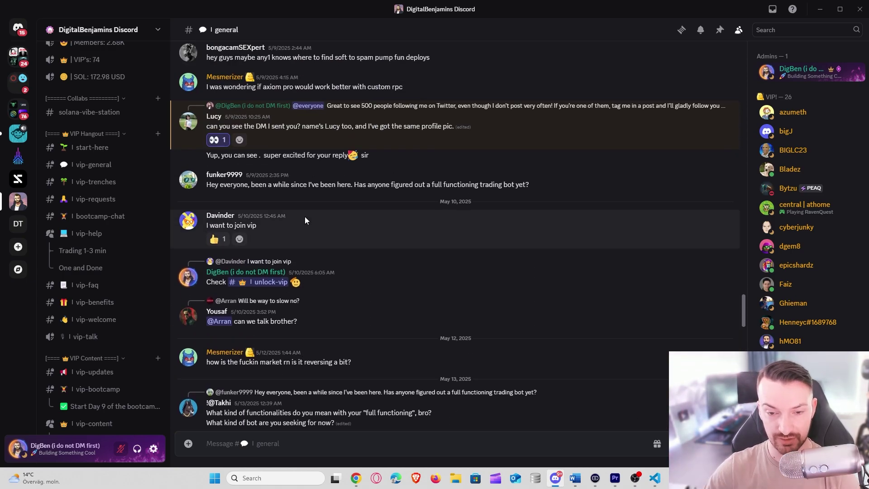
mouse_move(314, 211)
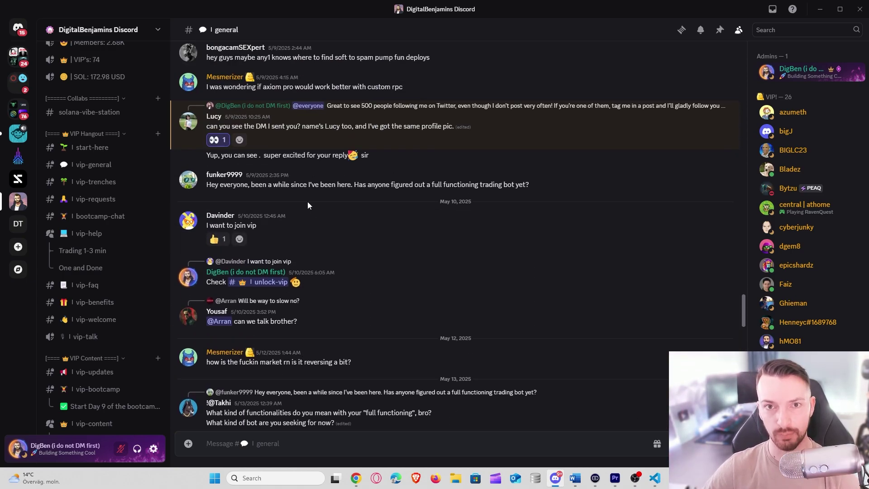